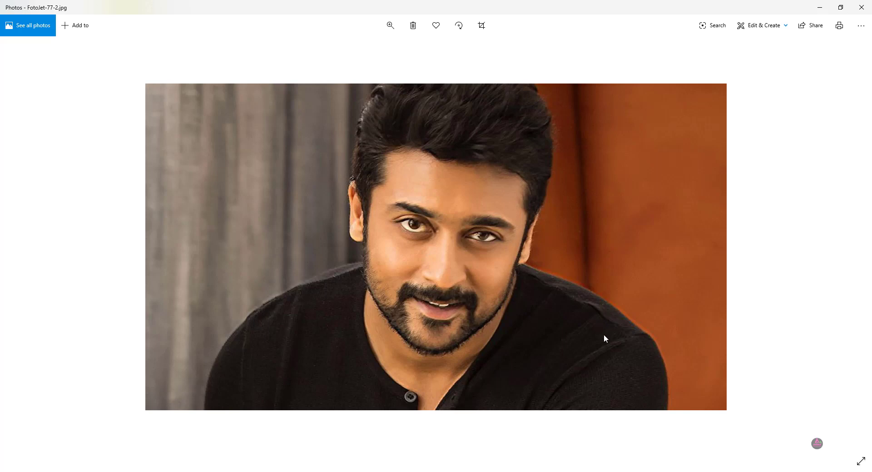
Step: Rotate the photo clockwise in quarter turns through a full circle until it is upright again
click(390, 27)
click(348, 49)
mouse_move(349, 52)
mouse_down()
mouse_move(374, 53)
mouse_move(348, 50)
mouse_up()
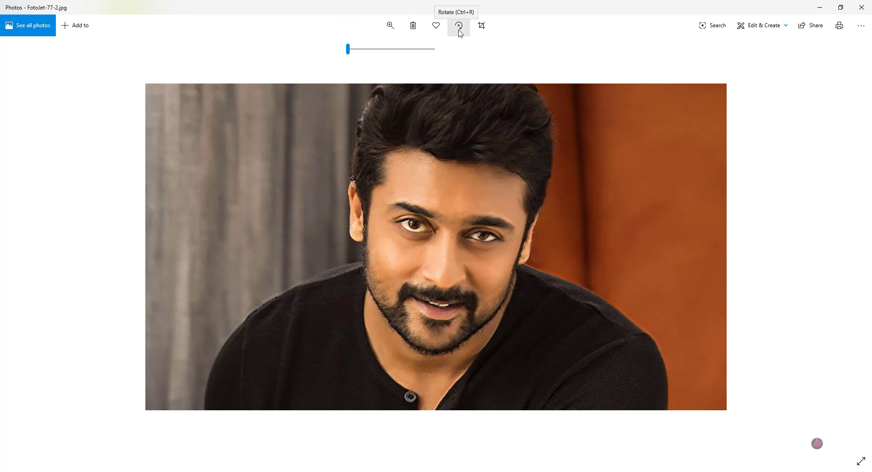
click(459, 27)
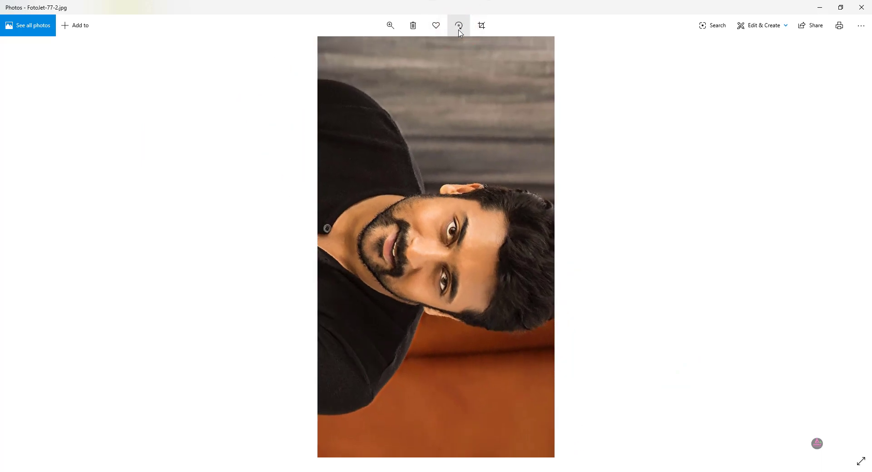
click(459, 27)
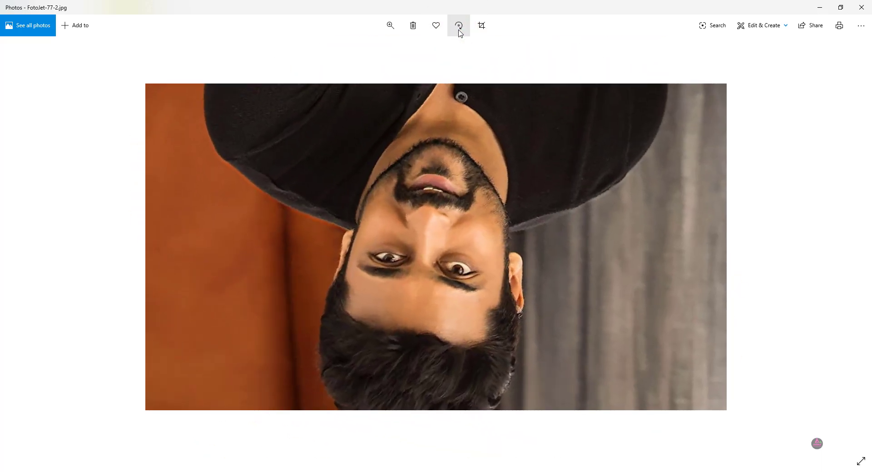
click(459, 27)
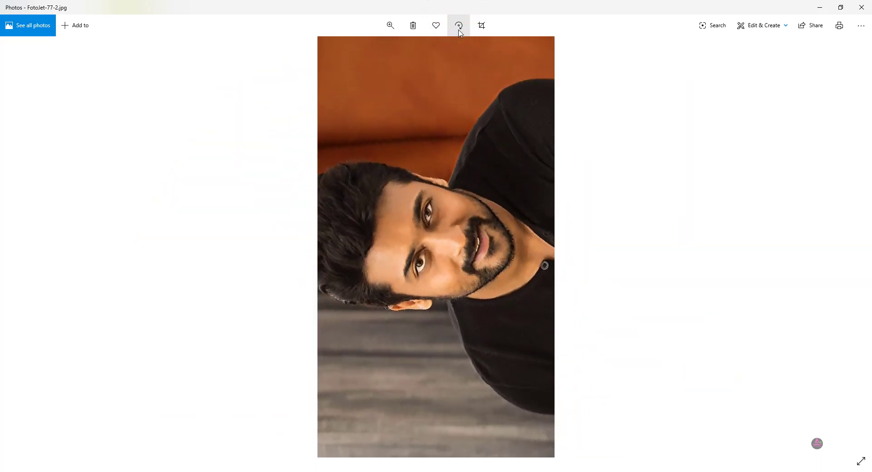
click(459, 27)
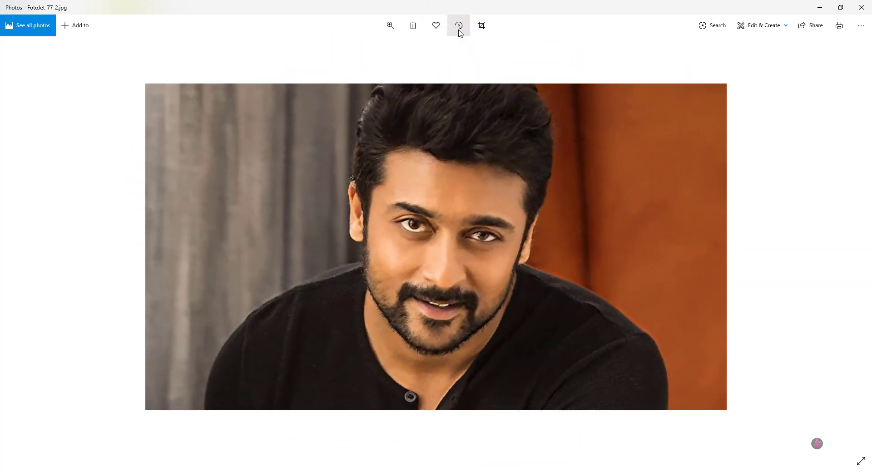
Step: Try cropping a strip off both sides of the photo, check the save options, and undo the crop
click(483, 29)
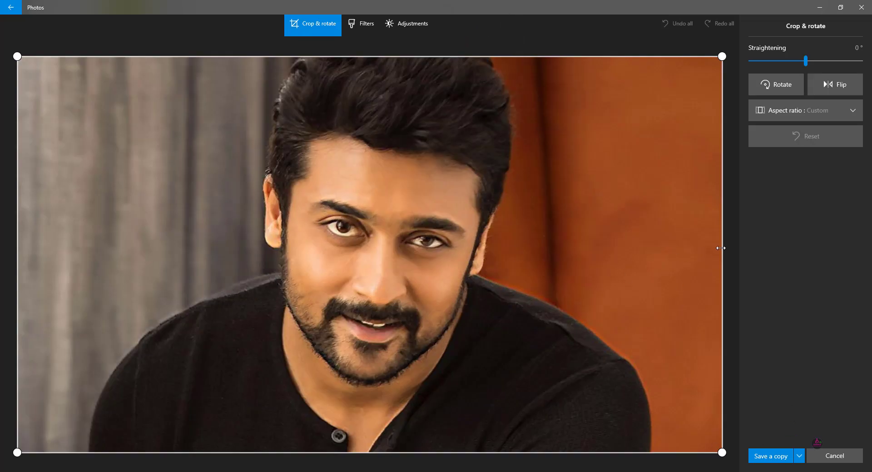
drag(721, 247, 664, 251)
drag(42, 256, 114, 256)
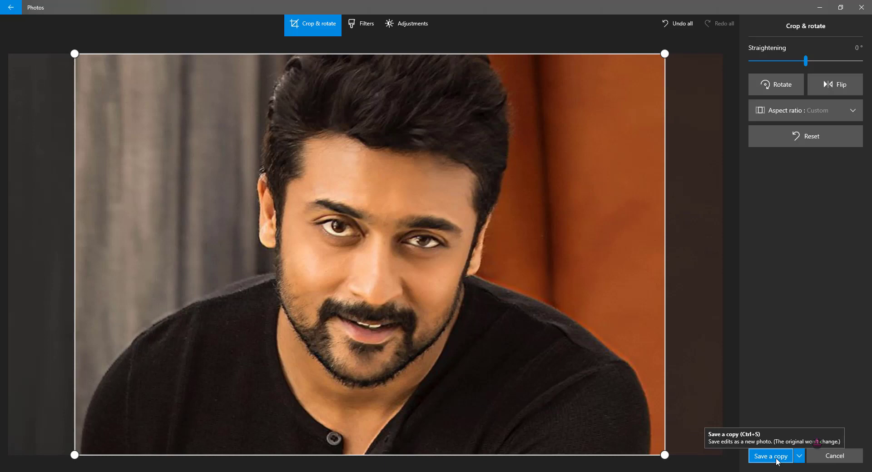
click(799, 456)
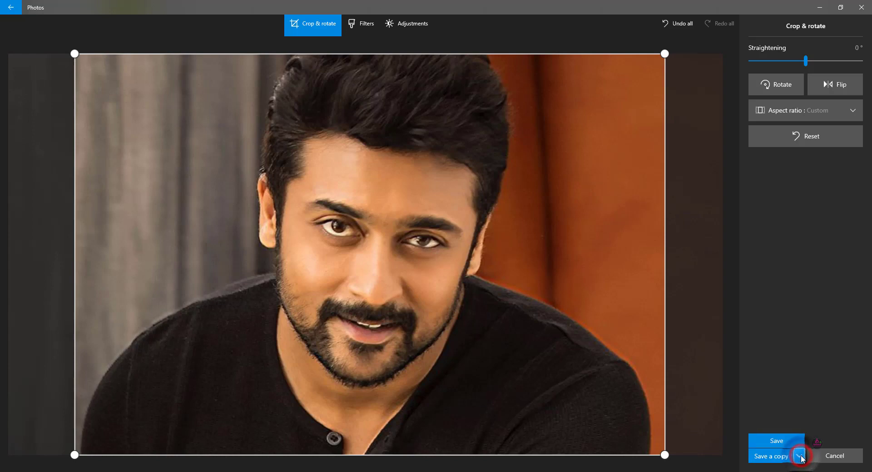
click(781, 443)
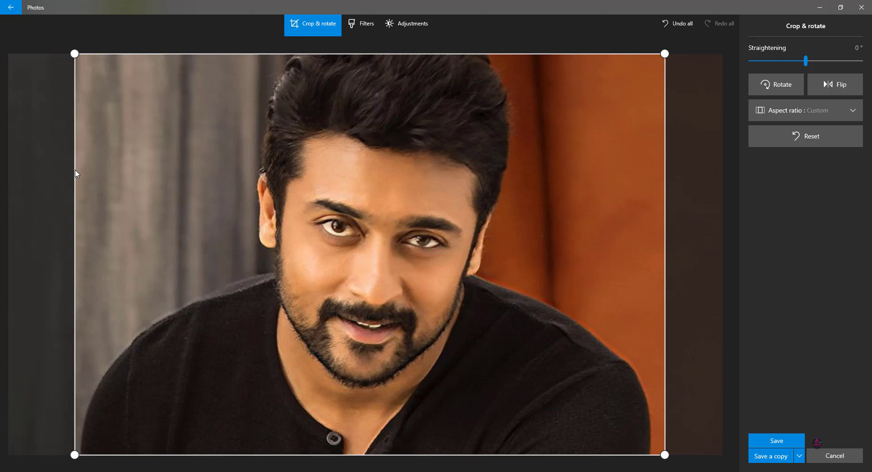
click(847, 454)
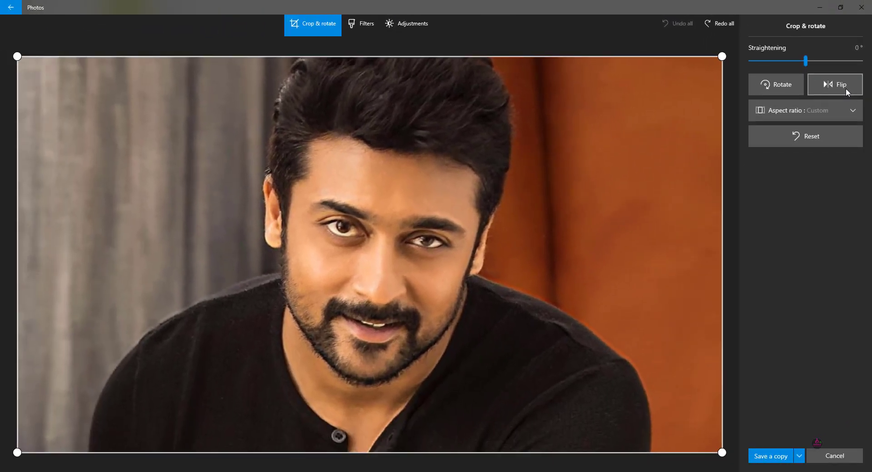
Step: Flip the photo horizontally and back, and try the Square, 4:3 and 10:8 crop aspect ratios
click(846, 88)
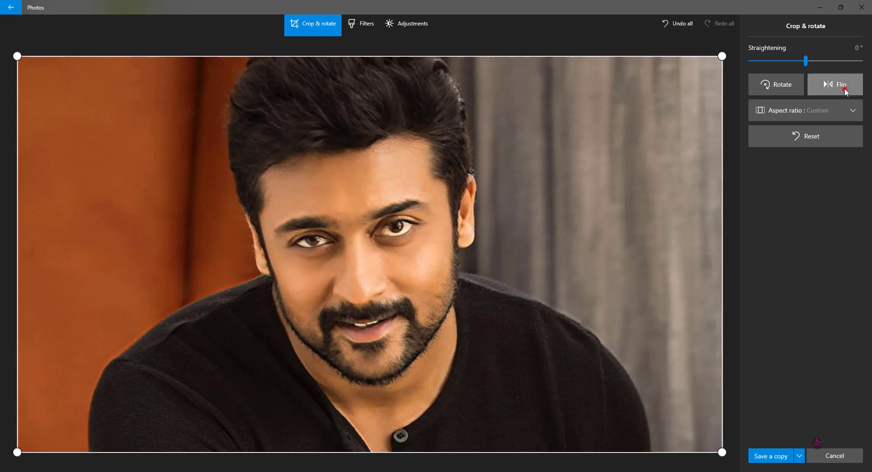
click(844, 88)
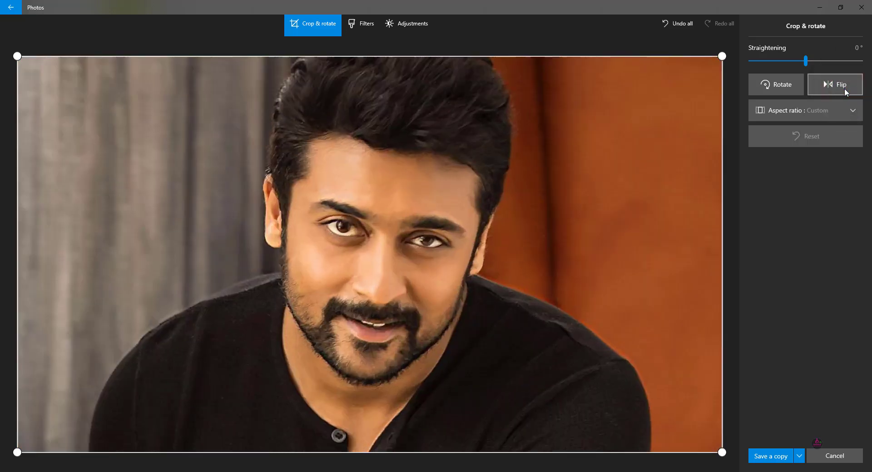
click(852, 112)
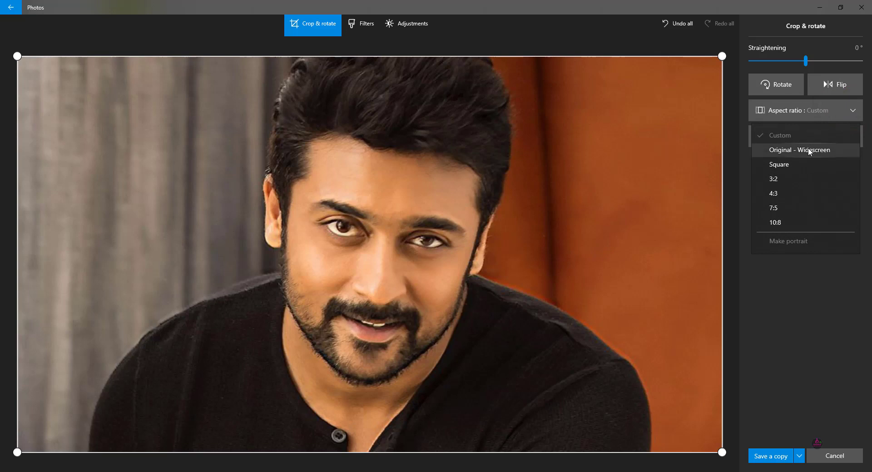
click(786, 165)
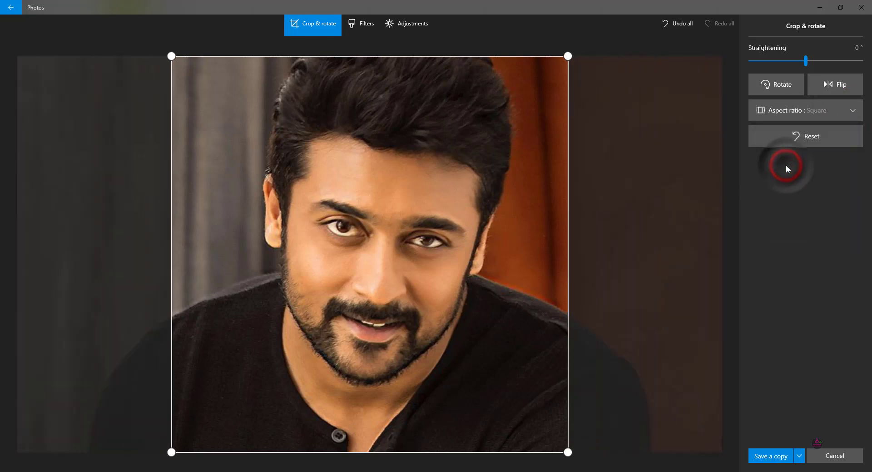
click(852, 111)
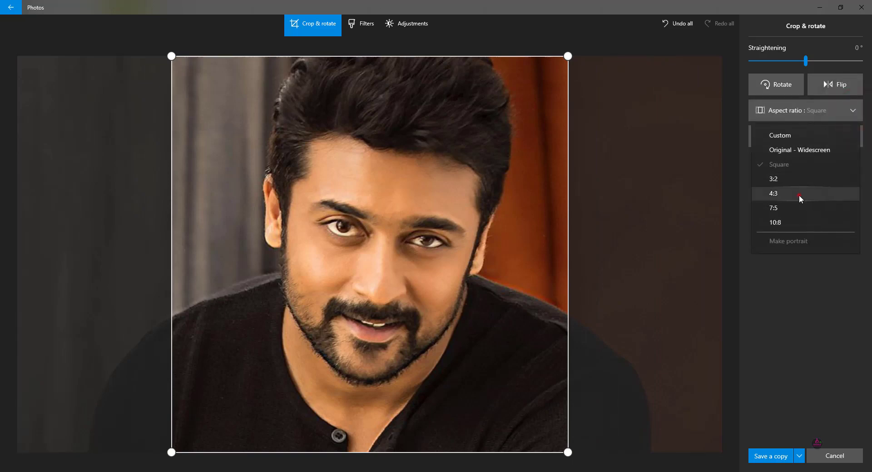
click(800, 194)
click(853, 111)
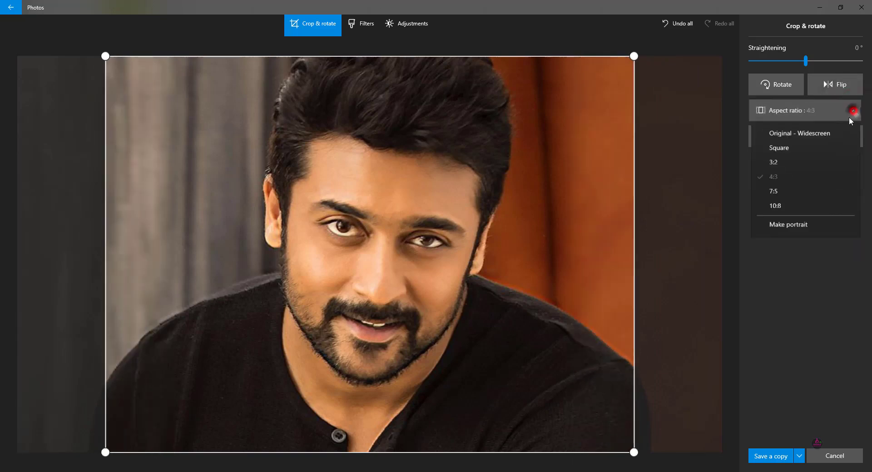
click(800, 218)
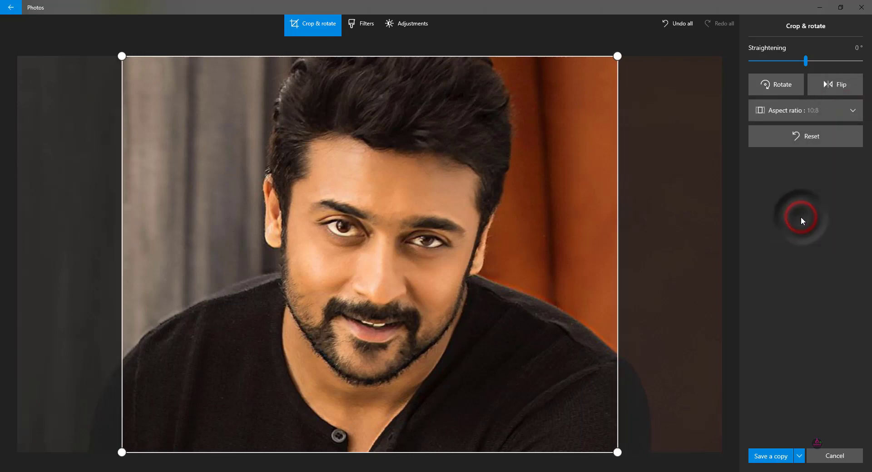
Step: Try the 10:8 crop in portrait and the Original - Widescreen ratio, and widen the crop frame back over the full photo
click(854, 115)
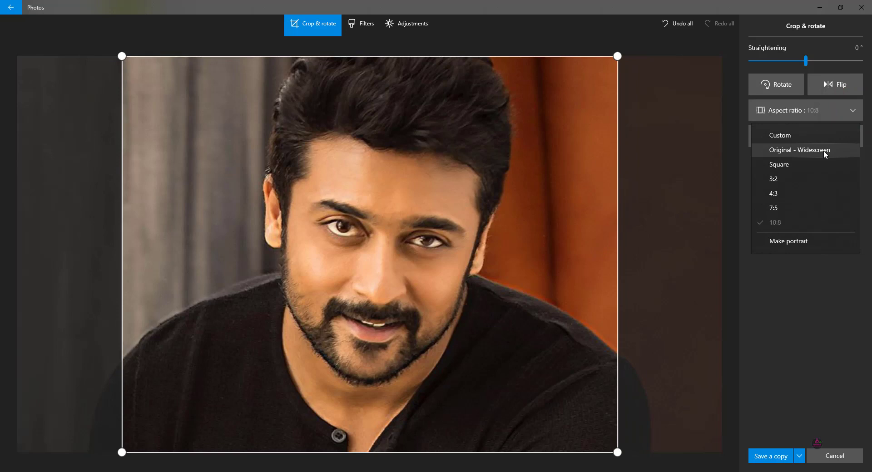
click(789, 242)
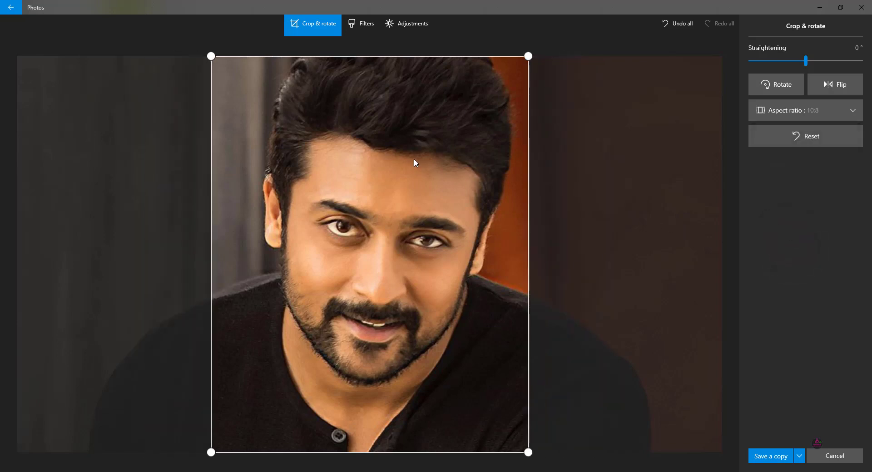
click(853, 112)
click(814, 151)
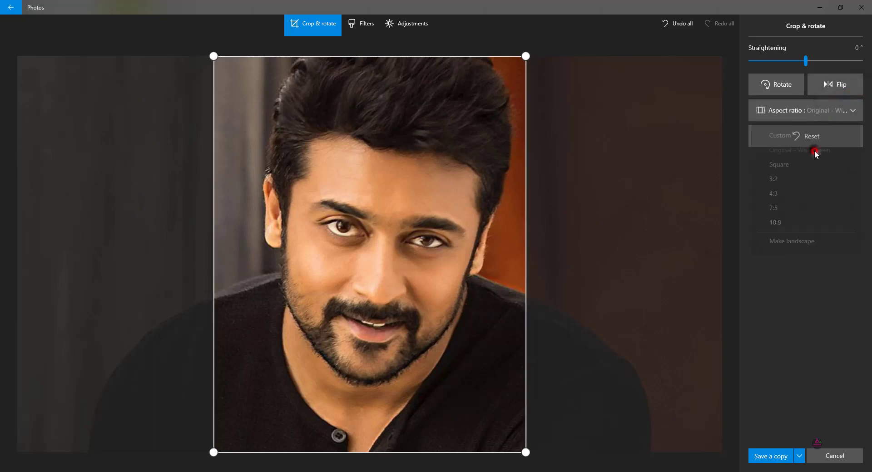
drag(258, 236, 4, 220)
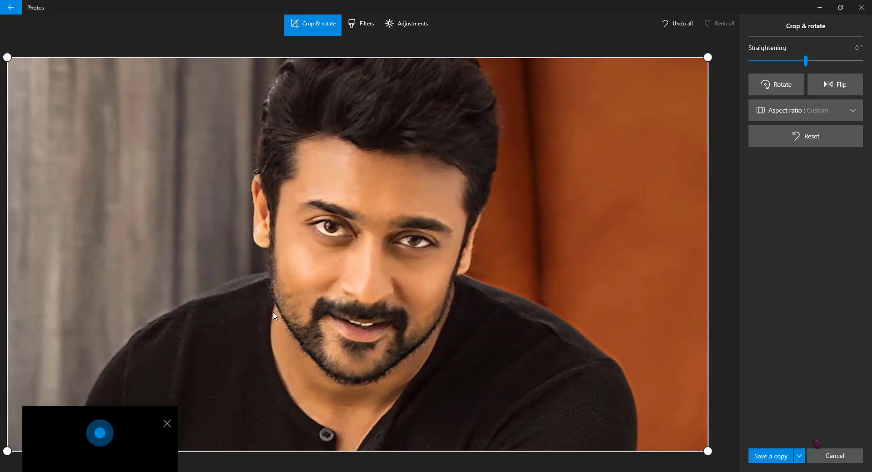
Step: Try straightening the photo to -12°, return it to 0°, and undo all crop edits
drag(807, 62, 820, 64)
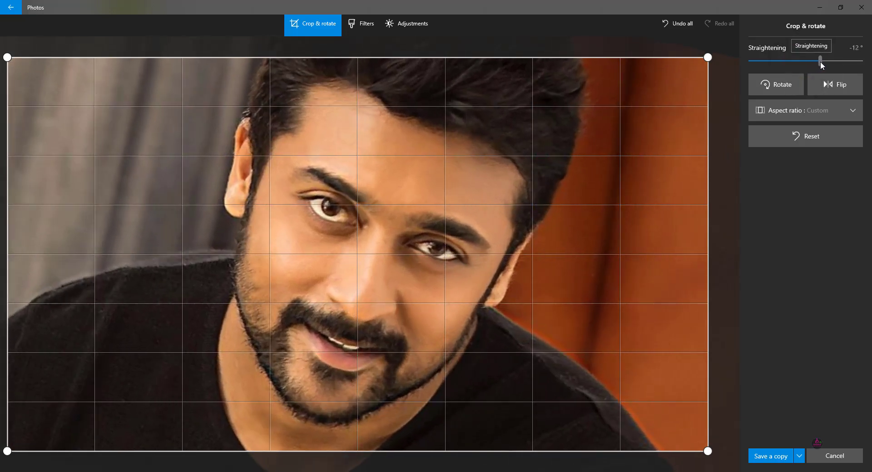
mouse_move(820, 61)
mouse_down()
mouse_move(829, 64)
mouse_move(790, 65)
mouse_move(805, 65)
mouse_up()
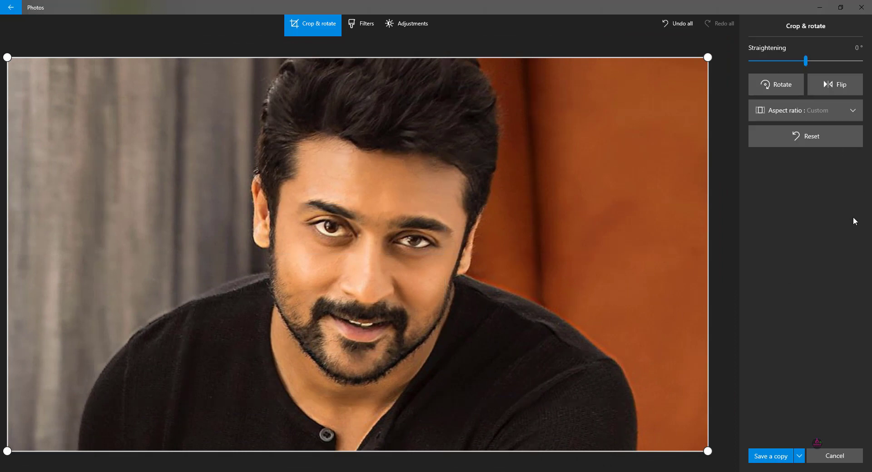
click(677, 25)
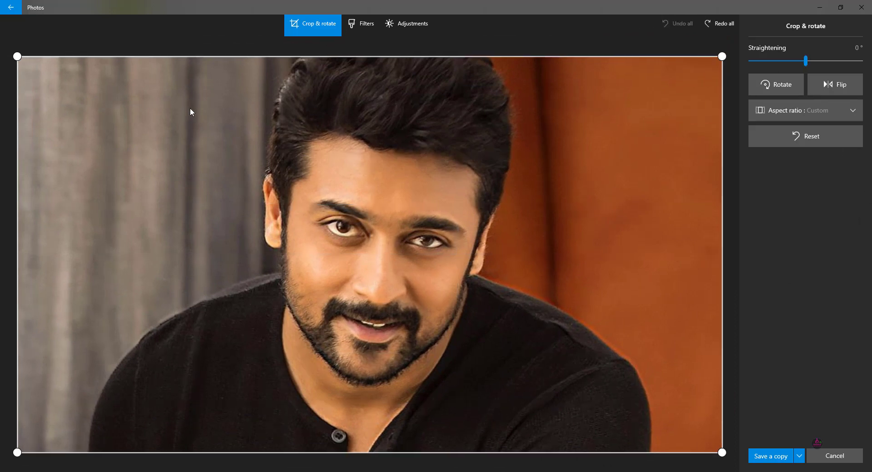
Step: Try the Vanilla and Zeke filters on the photo and restore the Original look
click(361, 23)
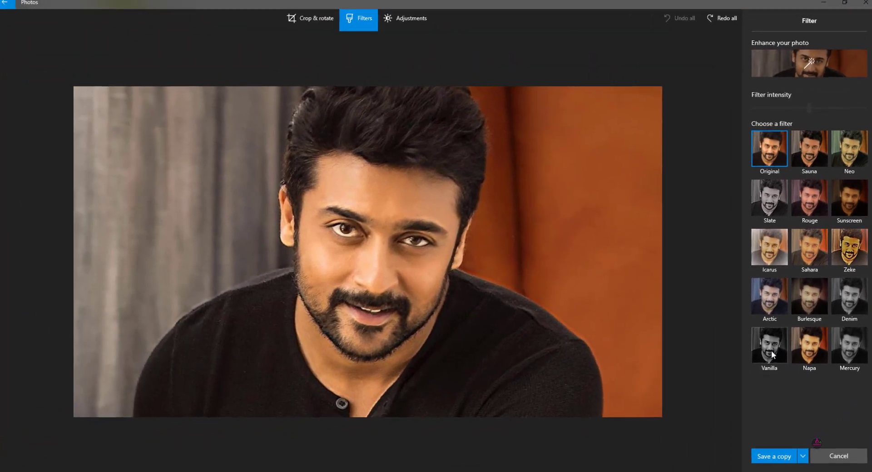
click(745, 362)
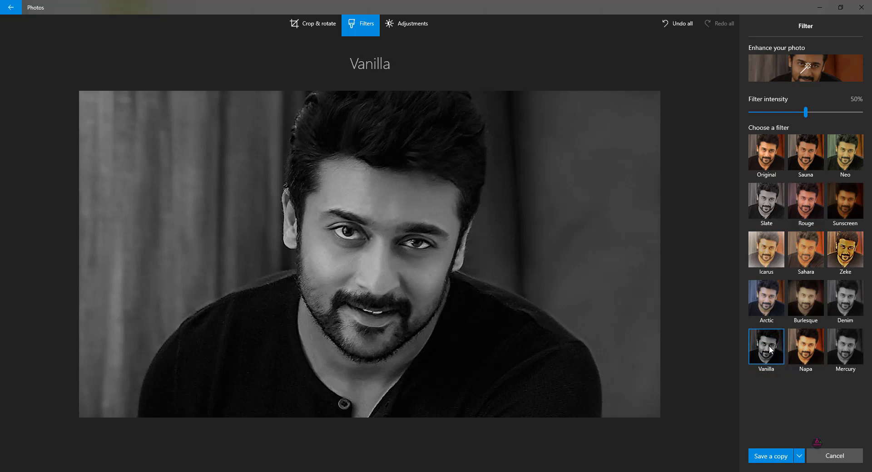
click(851, 249)
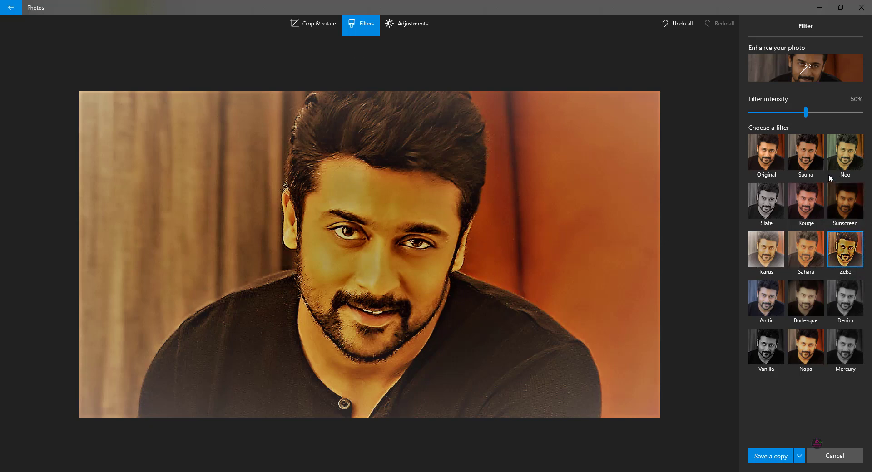
click(769, 154)
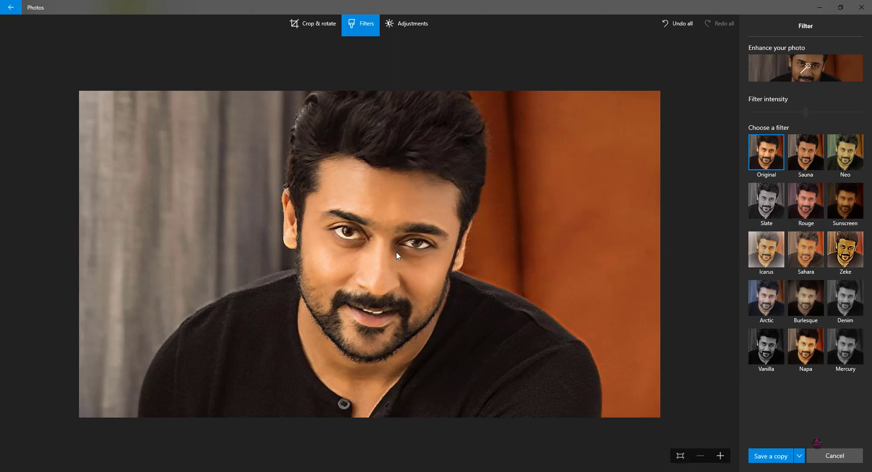
Step: Enhance the photo automatically and preview the Sahara, Burlesque and Denim filters, returning to Original
click(805, 71)
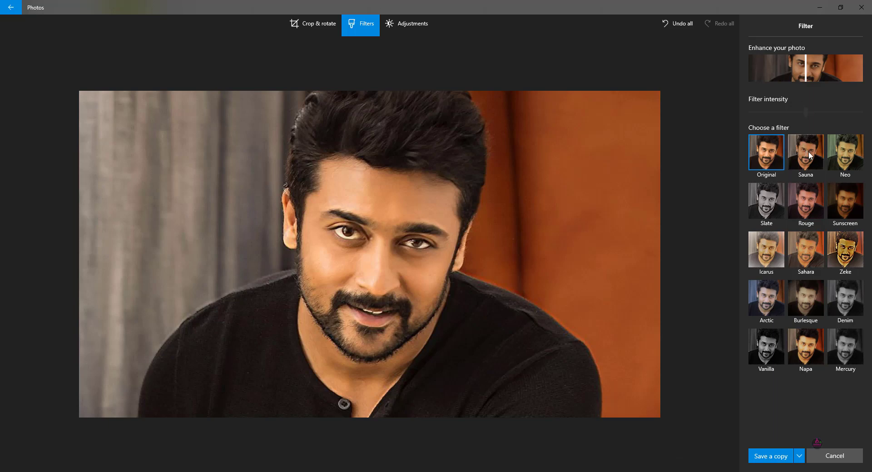
click(813, 249)
click(804, 298)
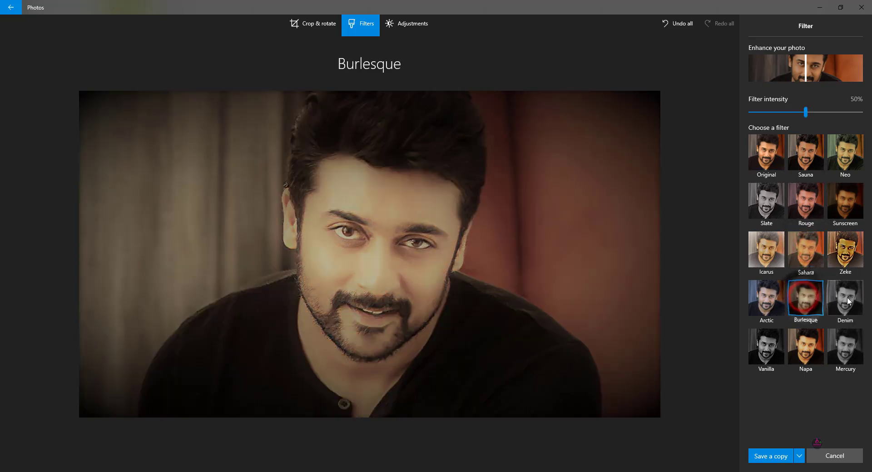
click(852, 298)
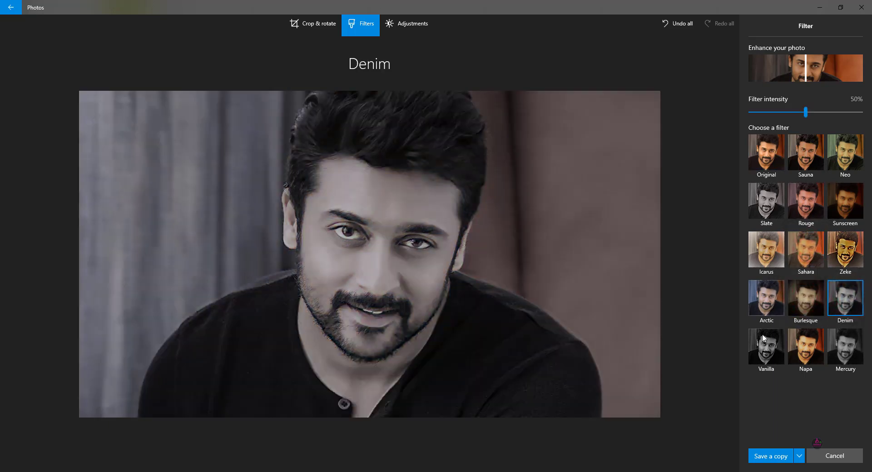
click(773, 159)
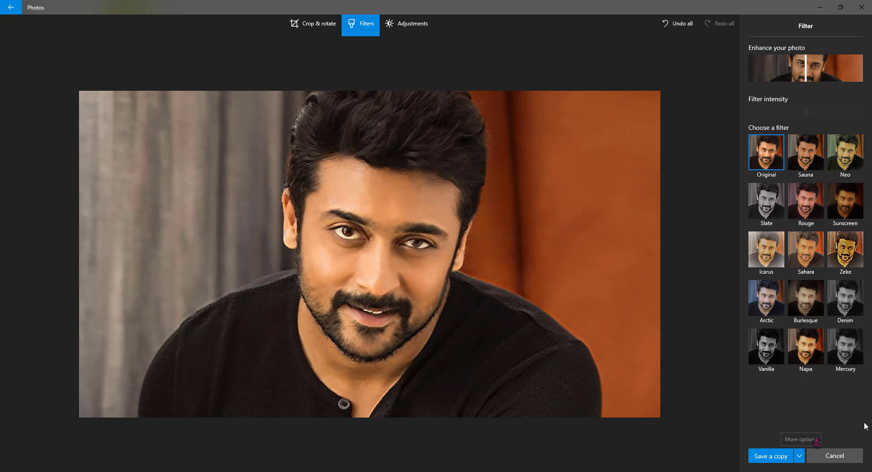
Step: Darken the photo with a strongly negative Light adjustment and raise its Color adjustment slightly
click(410, 25)
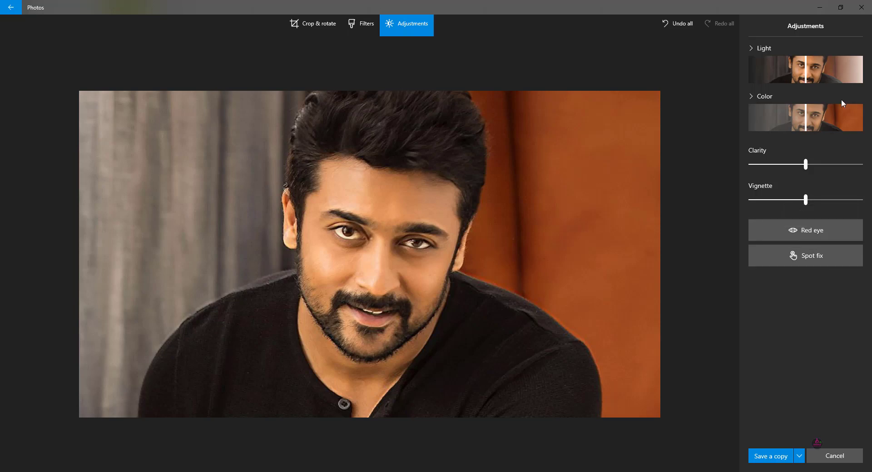
mouse_move(807, 80)
drag(807, 80, 767, 90)
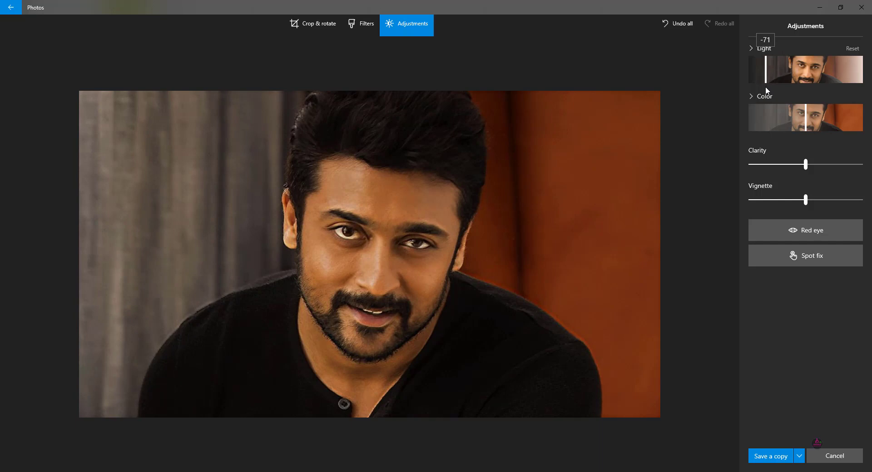
drag(767, 90, 769, 87)
mouse_move(808, 127)
mouse_down()
mouse_move(863, 125)
mouse_move(767, 129)
mouse_move(809, 128)
mouse_up()
Step: Lower the photo's Clarity slightly, try Vignette at 100, and return Vignette to nearly 0
click(806, 164)
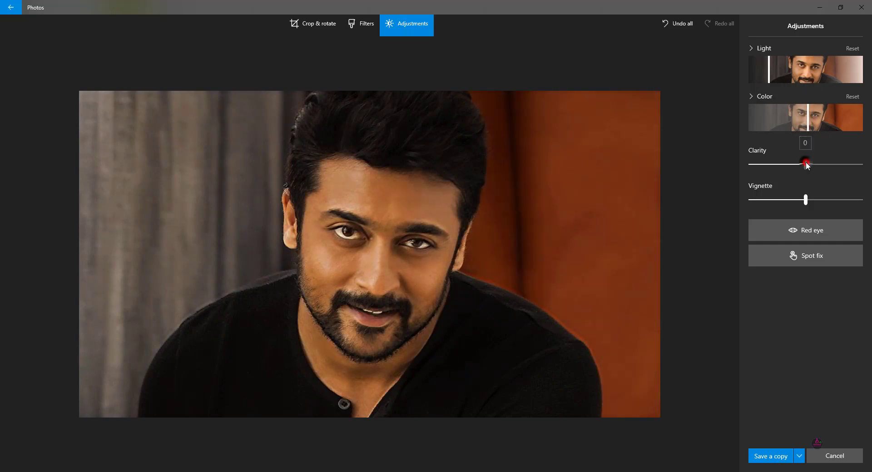
mouse_move(806, 164)
mouse_down()
mouse_move(860, 165)
mouse_move(803, 167)
mouse_up()
click(807, 203)
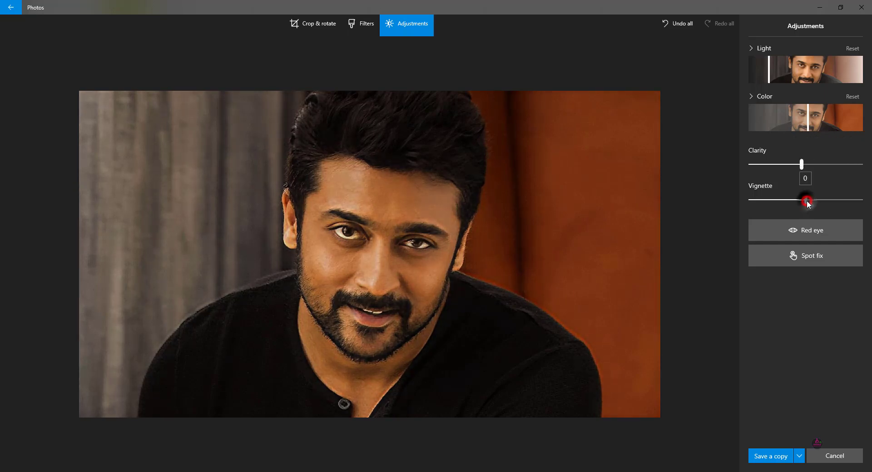
drag(813, 200, 865, 204)
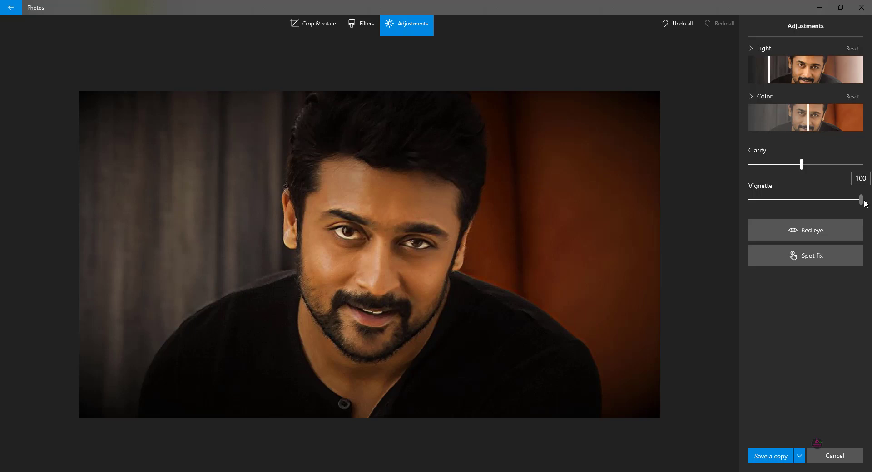
drag(865, 204, 805, 202)
Step: Apply the Red eye correction to both of the man's eyes
click(808, 230)
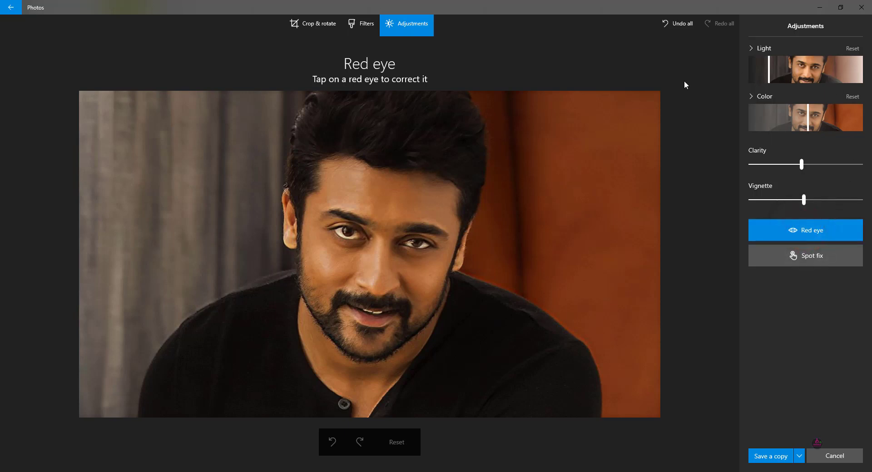
click(348, 235)
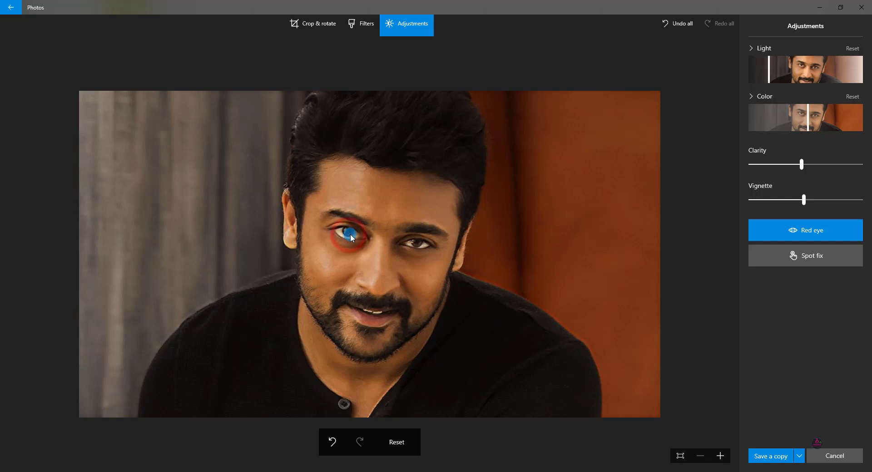
click(419, 246)
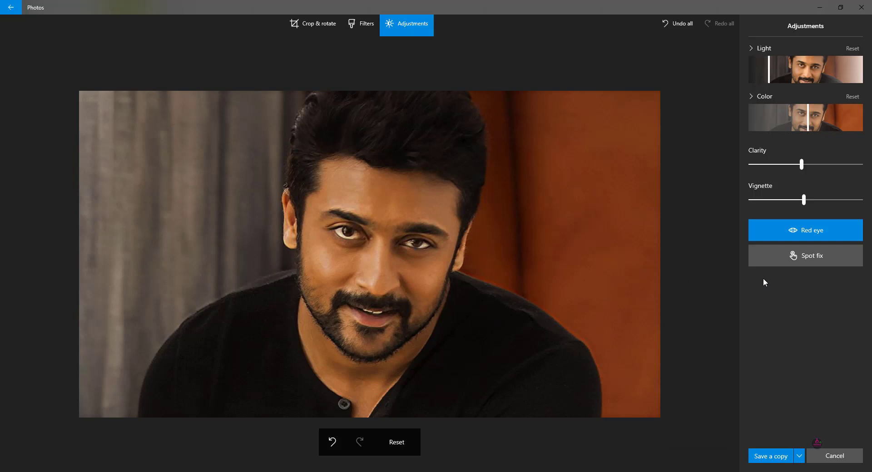
Step: Retouch the man's forehead, temples and the cheek areas beneath both eyes with repeated Spot fix corrections
click(811, 260)
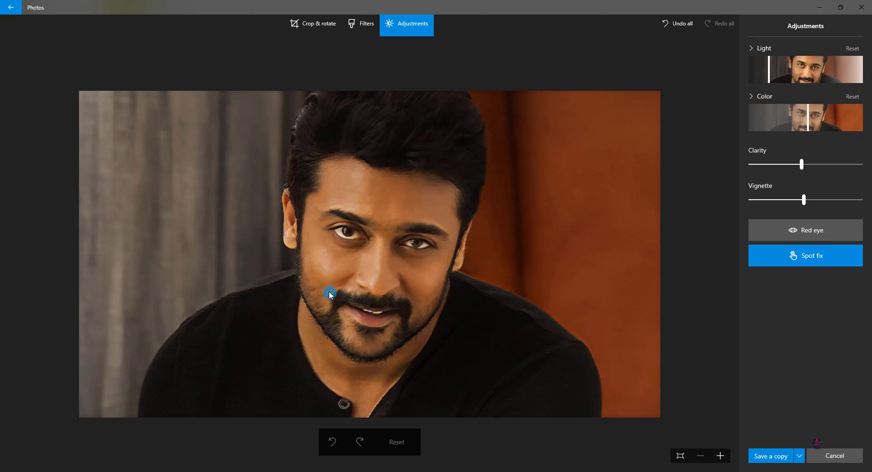
click(325, 190)
click(337, 168)
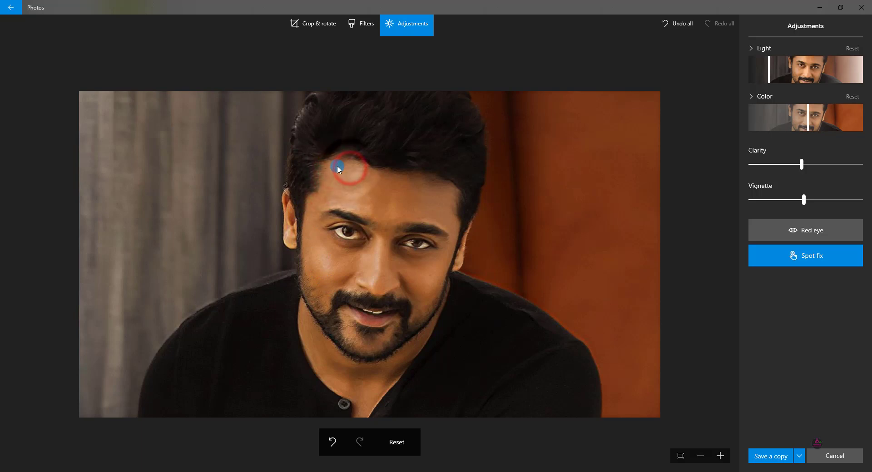
click(362, 171)
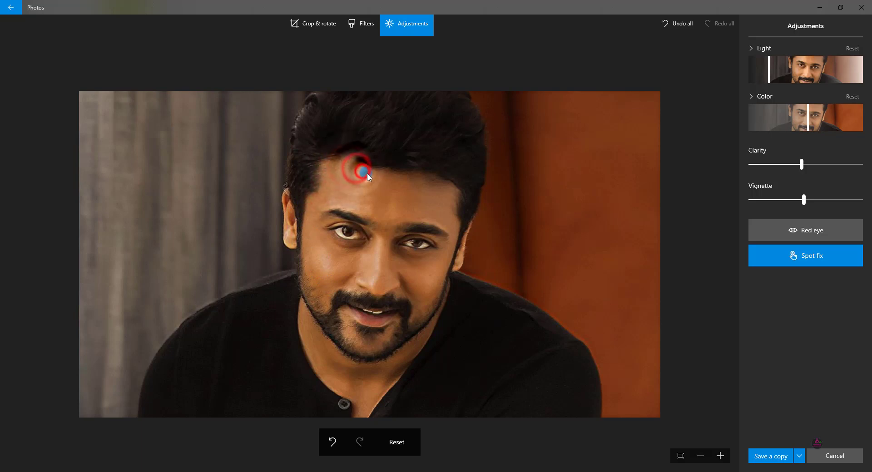
click(360, 177)
click(344, 174)
click(332, 172)
click(357, 167)
click(378, 174)
click(392, 177)
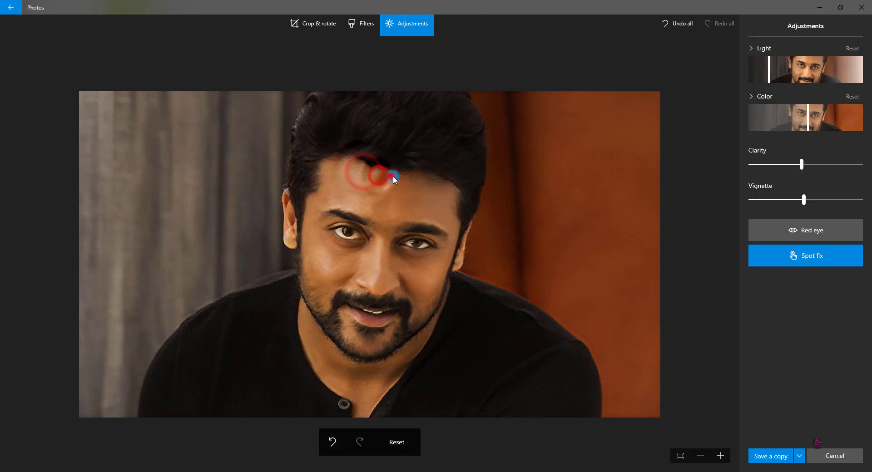
click(427, 180)
click(441, 184)
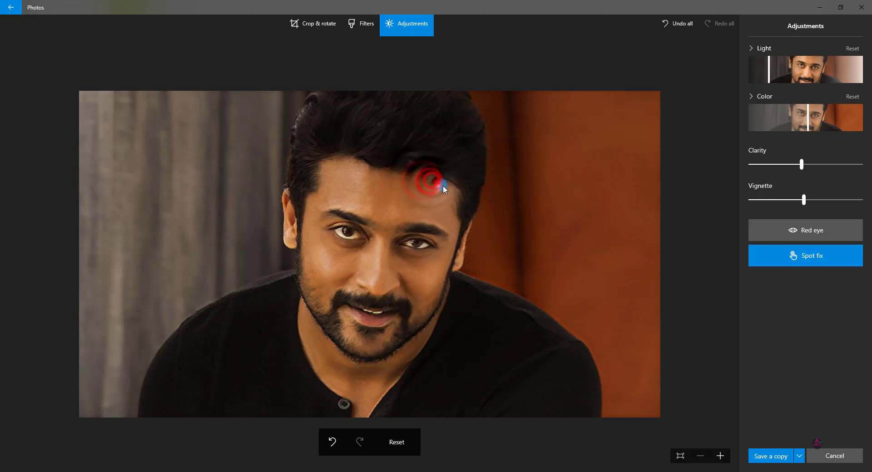
click(449, 194)
click(432, 186)
click(447, 189)
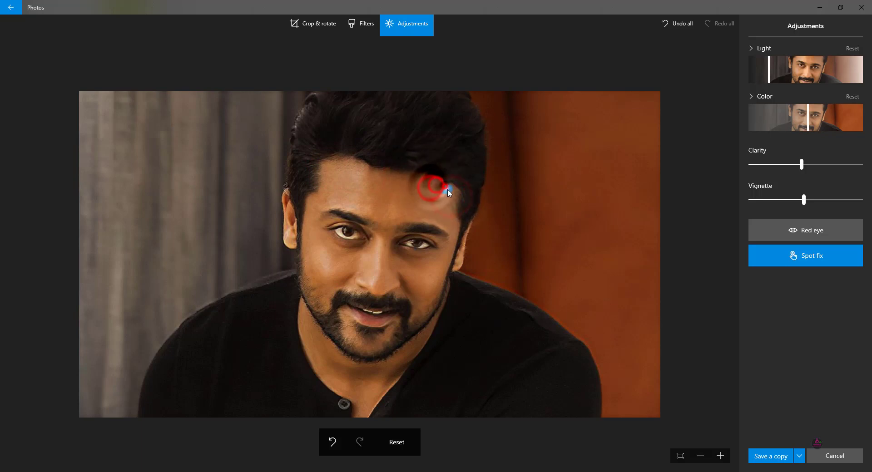
click(417, 182)
click(434, 181)
click(445, 189)
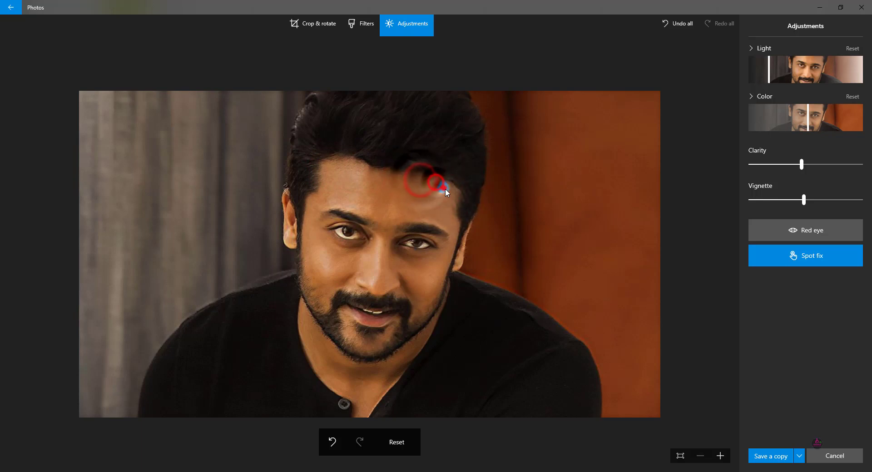
click(452, 211)
click(415, 193)
click(378, 186)
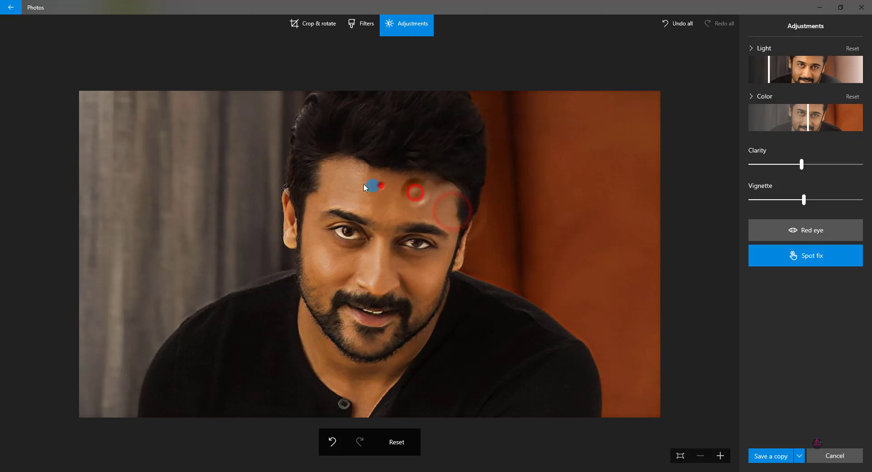
click(335, 183)
click(324, 200)
click(342, 196)
click(342, 187)
click(370, 189)
click(357, 184)
click(332, 192)
click(308, 204)
click(300, 219)
click(312, 235)
click(322, 234)
click(331, 247)
click(347, 250)
click(362, 249)
click(347, 250)
click(327, 247)
click(367, 220)
click(327, 250)
click(348, 251)
click(412, 255)
click(440, 275)
click(406, 264)
click(400, 254)
click(418, 262)
click(419, 266)
click(399, 258)
click(397, 253)
click(411, 257)
click(437, 266)
click(485, 259)
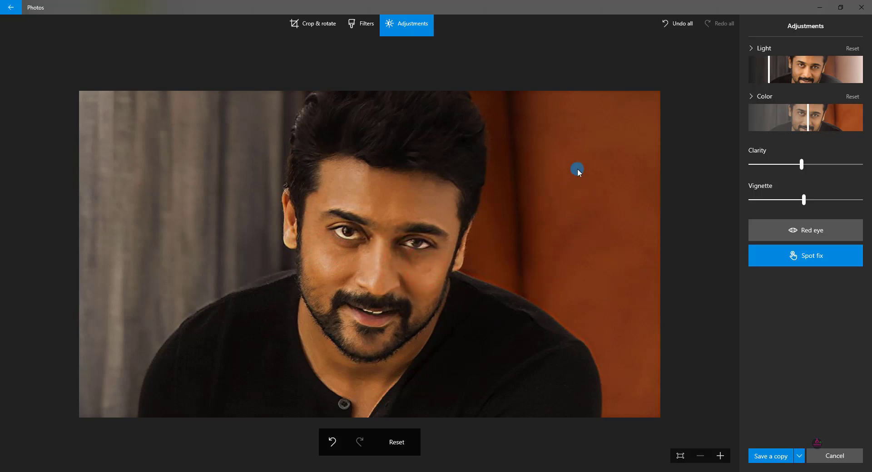
Step: Compare the photo with and without all edits, leave every edit undone, and return to the photo viewer
click(677, 23)
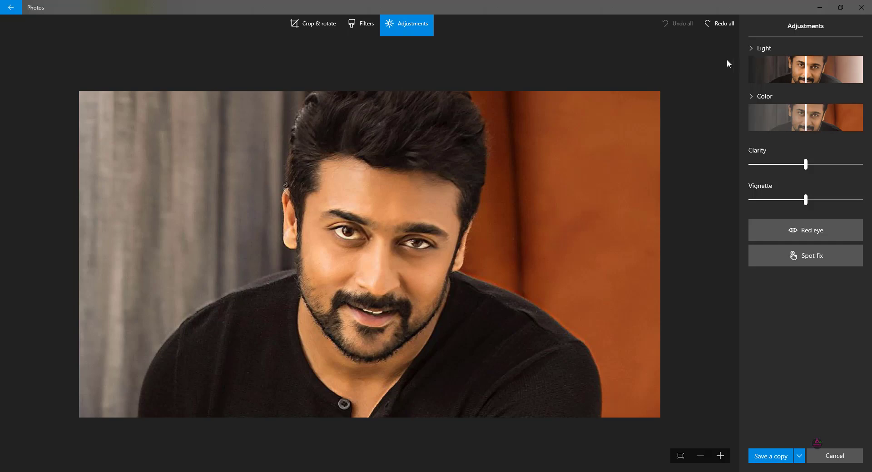
click(719, 25)
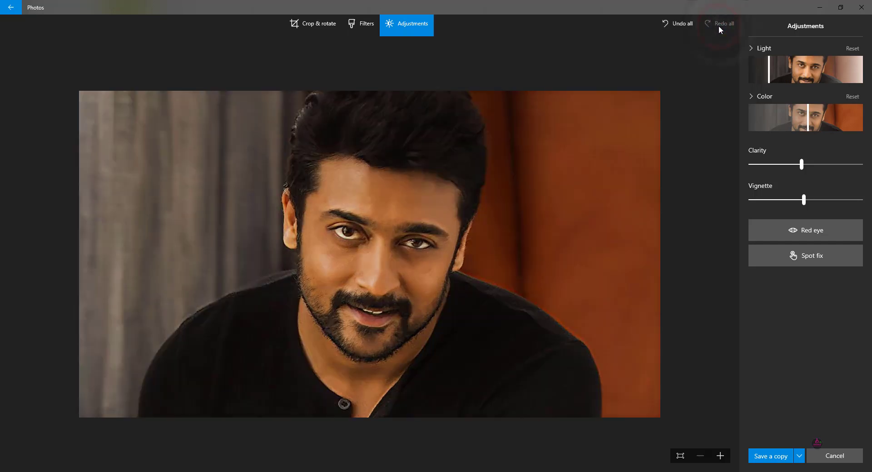
click(683, 24)
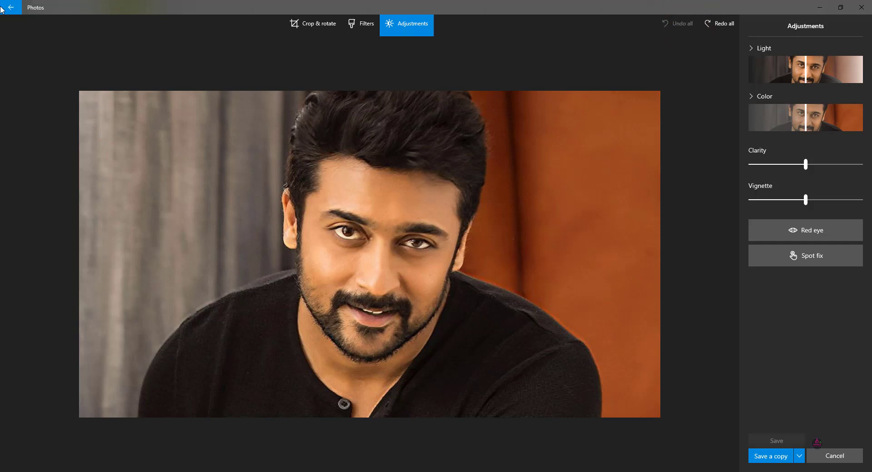
click(17, 10)
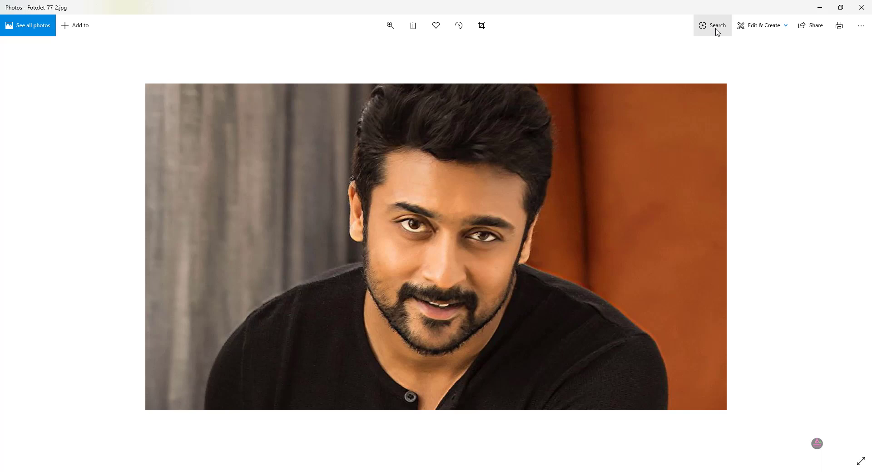
click(779, 32)
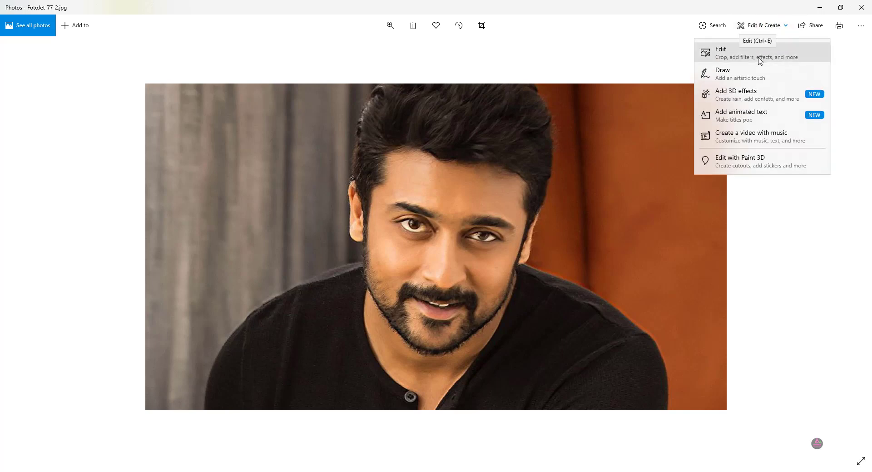
click(759, 57)
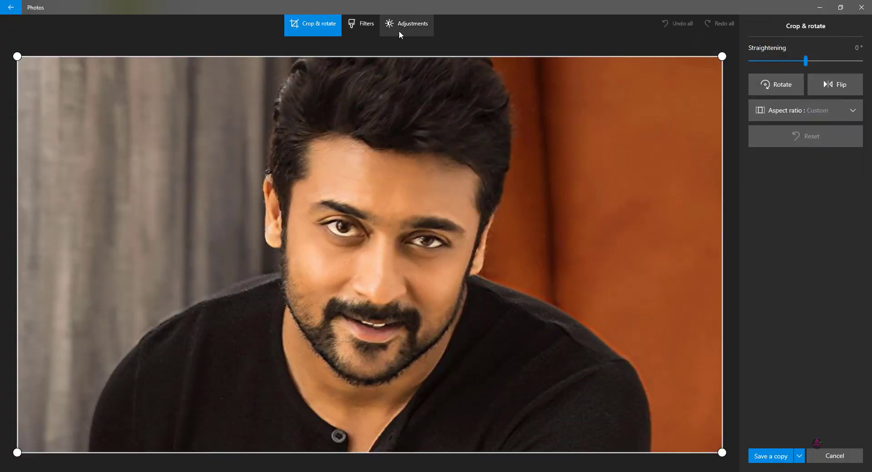
click(830, 454)
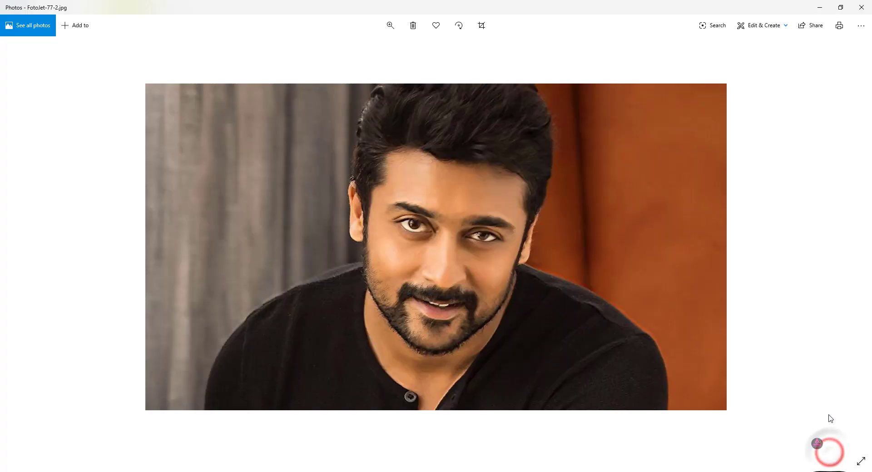
Step: Start drawing on the photo and reduce the ballpoint pen to a thin stroke size
click(785, 26)
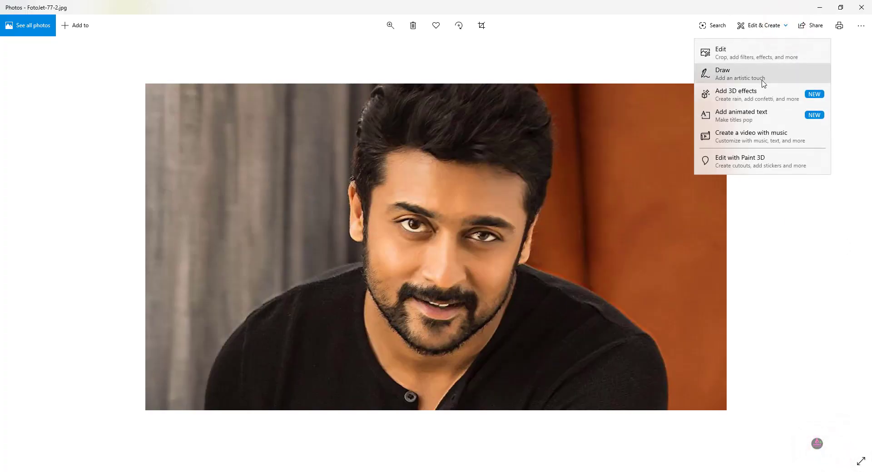
click(763, 80)
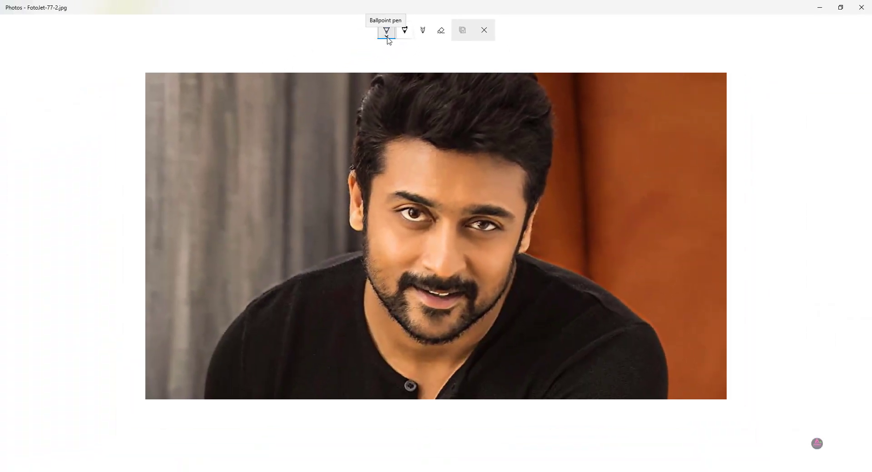
click(388, 40)
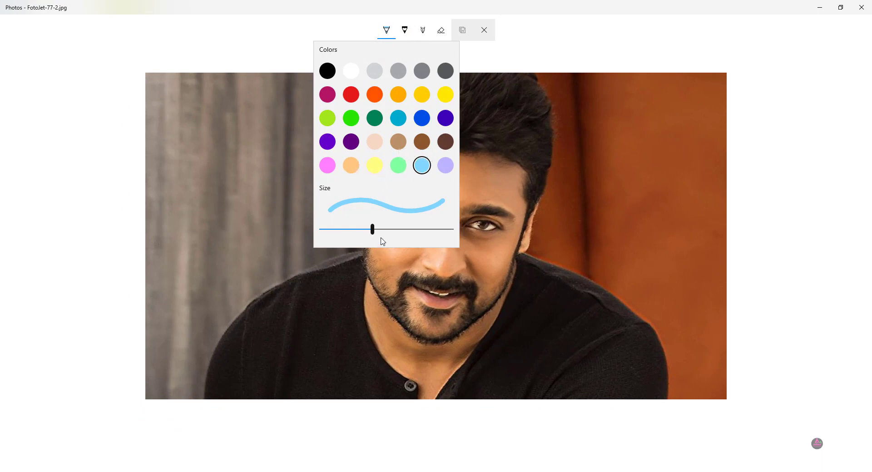
mouse_move(372, 234)
mouse_down()
mouse_move(428, 232)
mouse_move(332, 233)
mouse_up()
key(Escape)
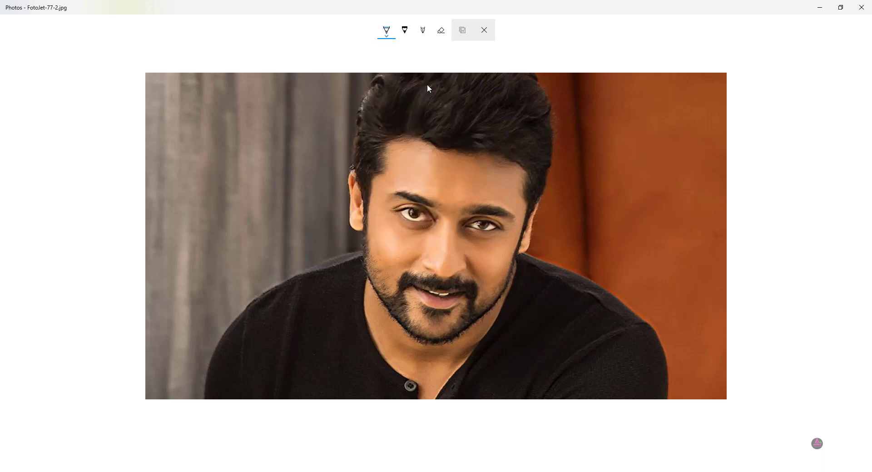
Step: Set the ballpoint pen to turquoise blue and write a small signature-like scribble near the photo's lower-left corner
click(387, 33)
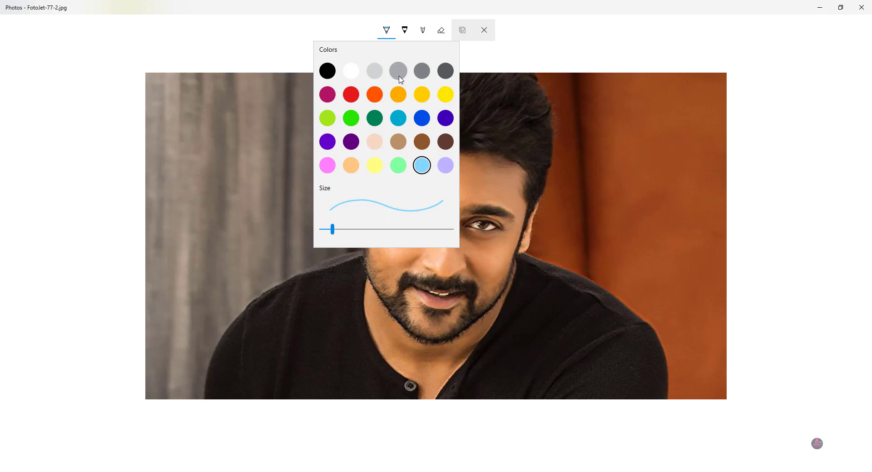
click(398, 125)
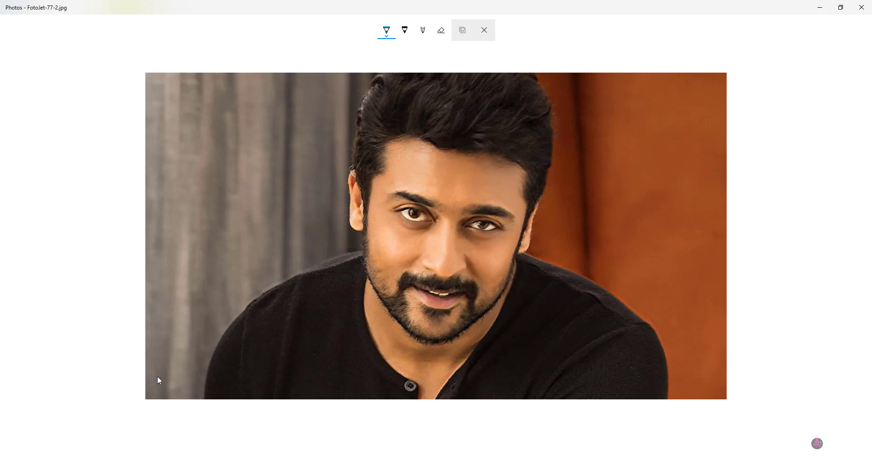
mouse_move(183, 338)
mouse_down()
mouse_move(190, 349)
mouse_move(226, 333)
mouse_up()
Step: Erase all ink from the photo with the eraser options and keep the Eraser tool selected
click(442, 31)
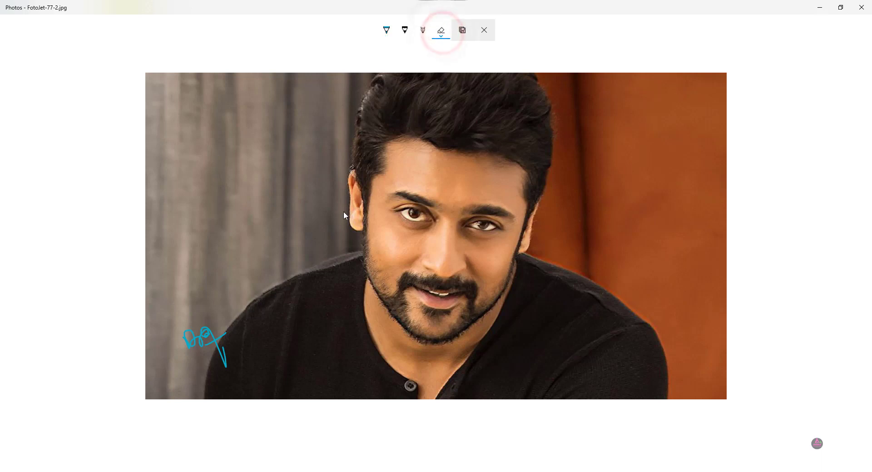
click(445, 58)
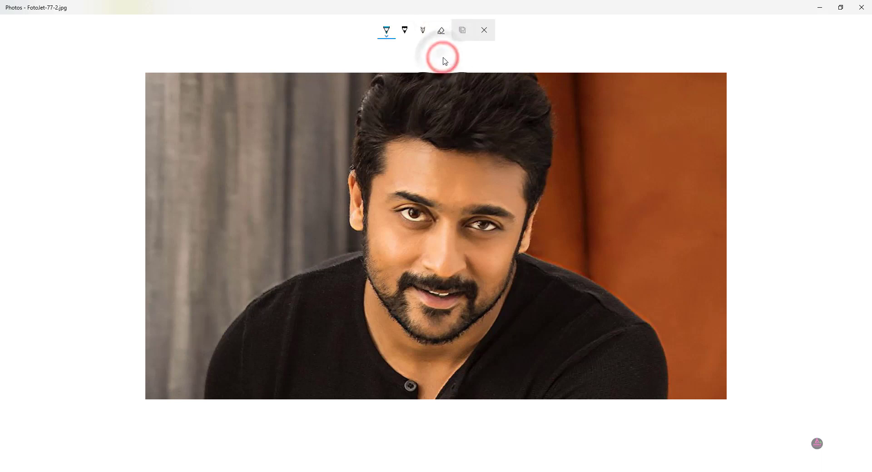
click(443, 36)
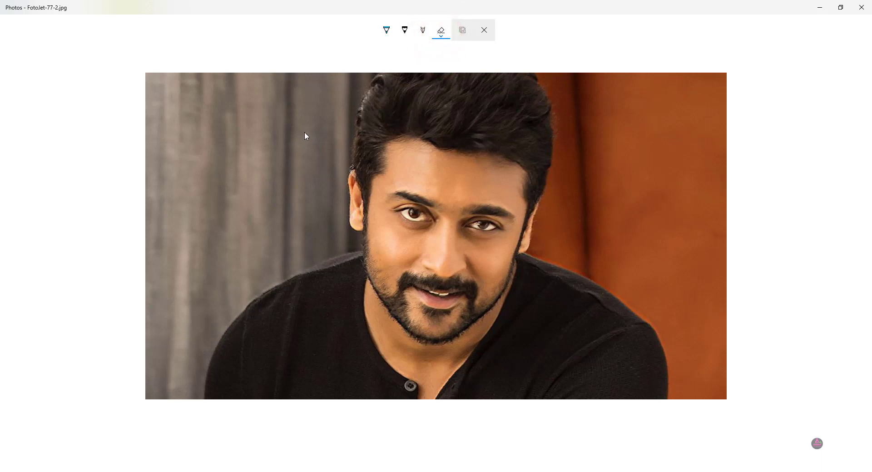
Step: Set the Pencil tool to light gray and draw freehand scribbles on the orange background beside the man
click(404, 32)
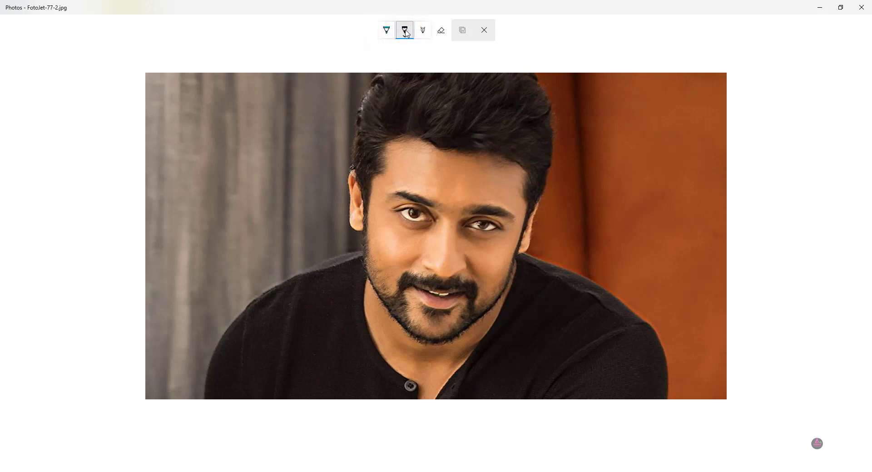
click(405, 31)
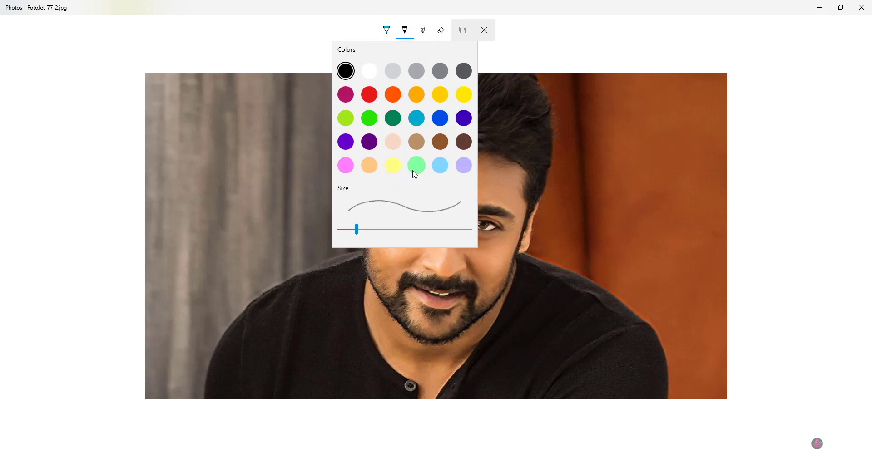
click(393, 71)
drag(636, 161, 640, 176)
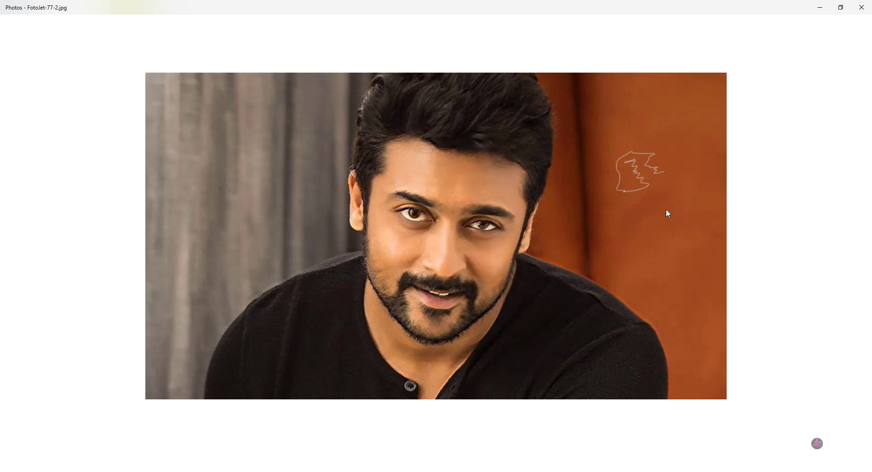
mouse_move(641, 224)
mouse_down()
mouse_move(672, 230)
mouse_move(630, 249)
mouse_move(657, 252)
mouse_move(672, 264)
mouse_up()
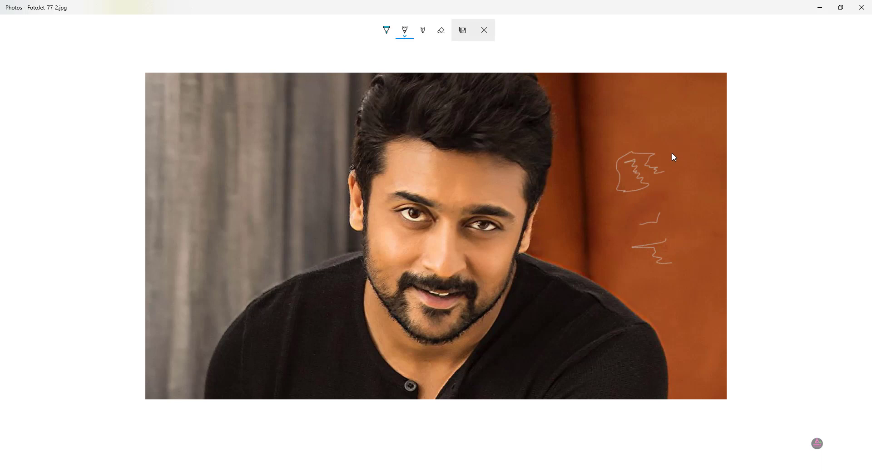
Step: Erase all the pencil ink from the photo using the eraser options
click(441, 31)
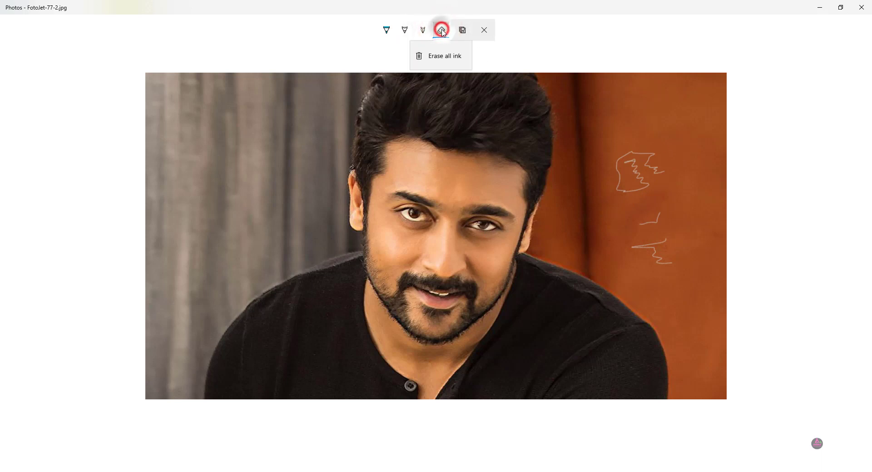
click(632, 165)
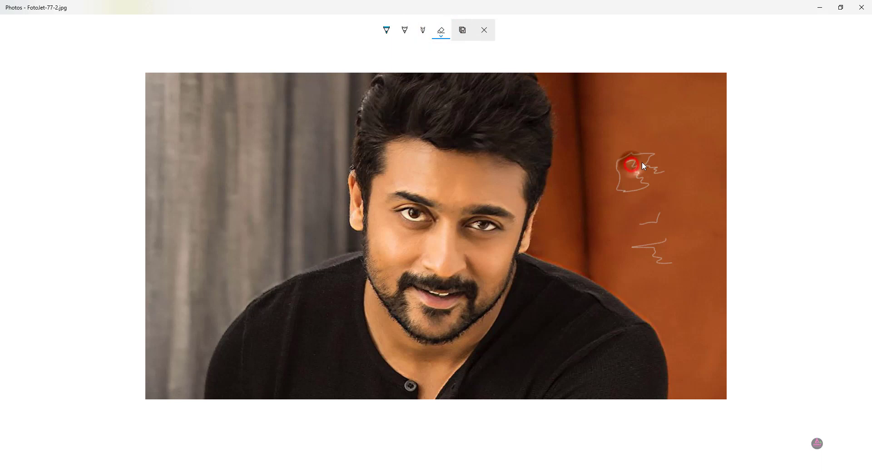
click(442, 32)
click(446, 58)
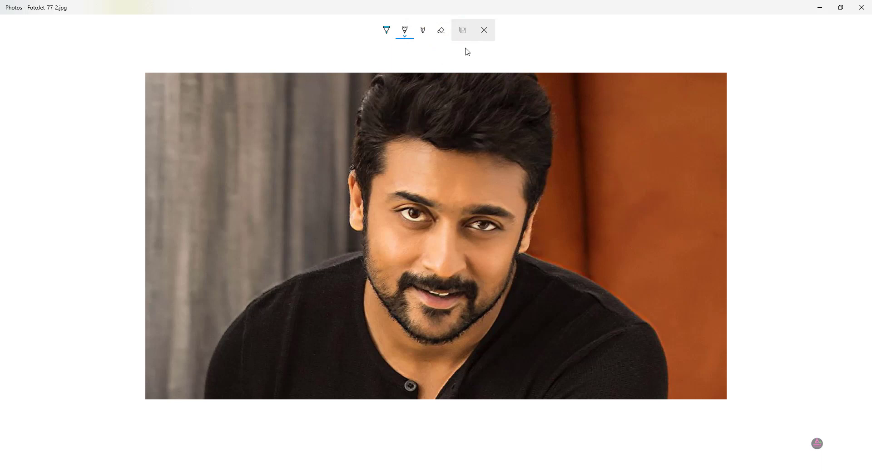
Step: Set the calligraphy pen to blue and handwrite a word with a short dash below it on the orange background
click(424, 33)
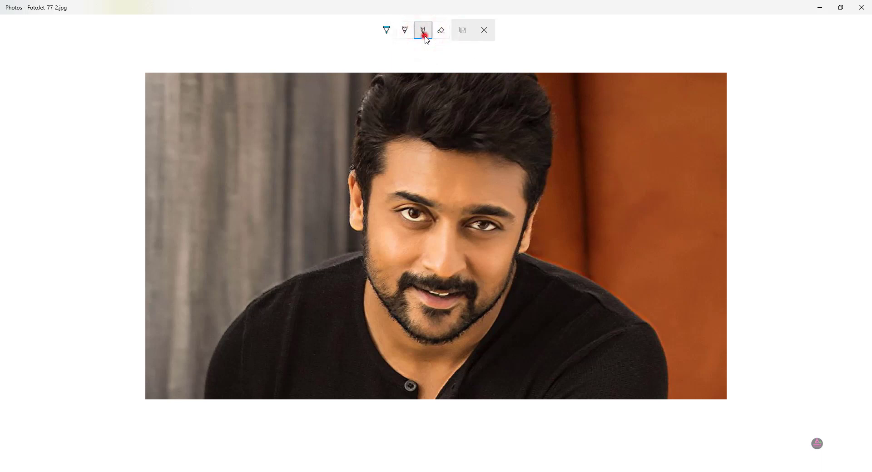
click(425, 35)
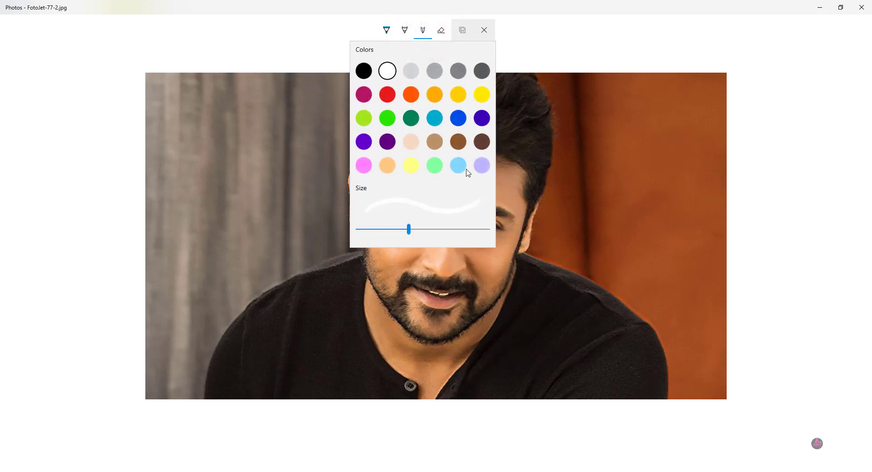
click(459, 118)
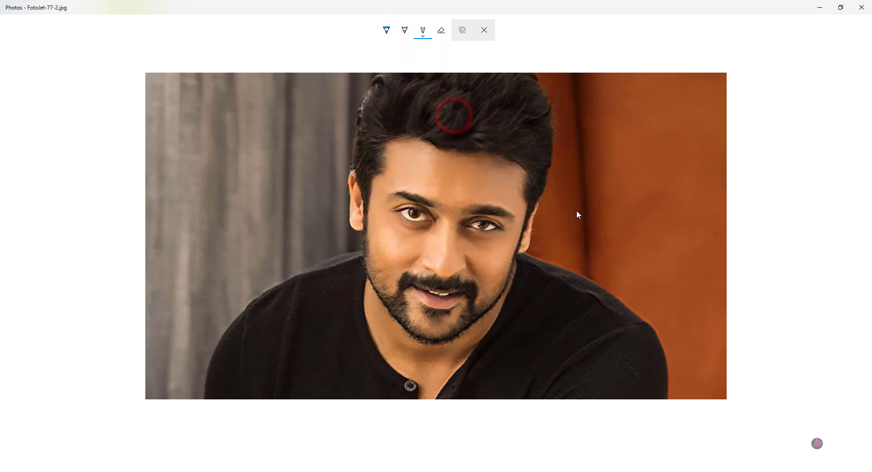
click(596, 207)
mouse_move(605, 214)
mouse_down()
mouse_move(627, 200)
mouse_move(657, 205)
mouse_move(670, 197)
mouse_move(662, 185)
mouse_move(650, 198)
mouse_up()
mouse_move(654, 163)
mouse_down()
mouse_move(670, 182)
mouse_move(725, 193)
mouse_up()
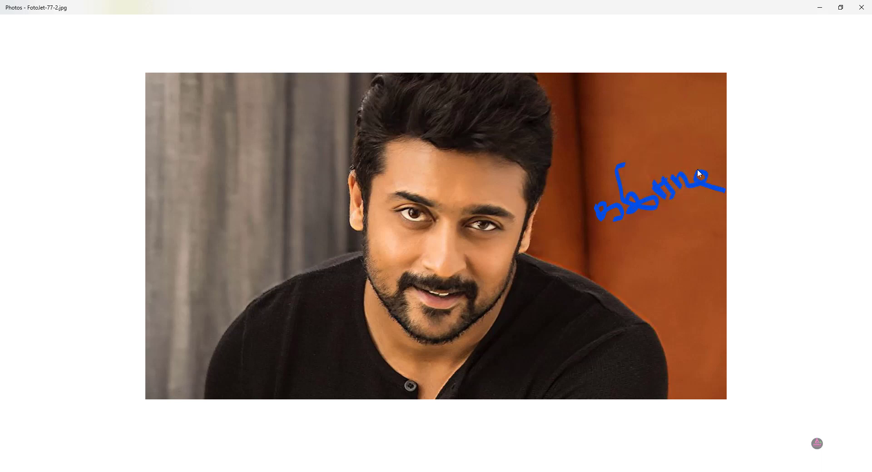
drag(655, 232, 674, 224)
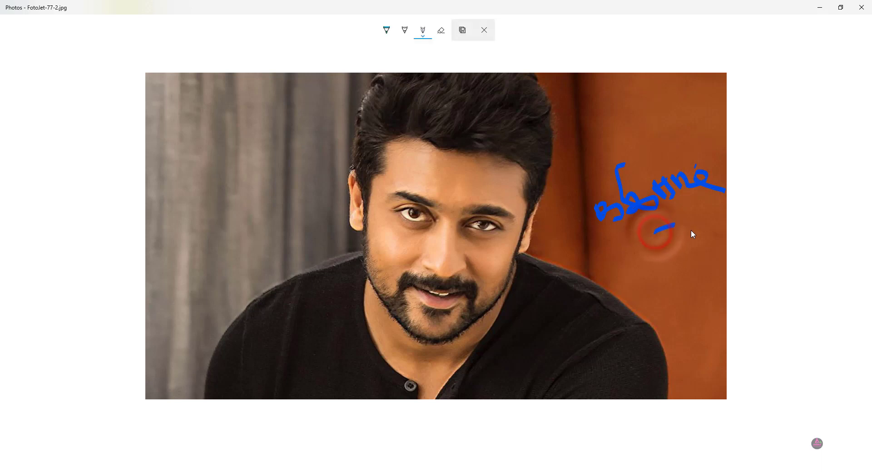
Step: Rub out the blue handwriting and the dash stroke by stroke with the Eraser
click(441, 32)
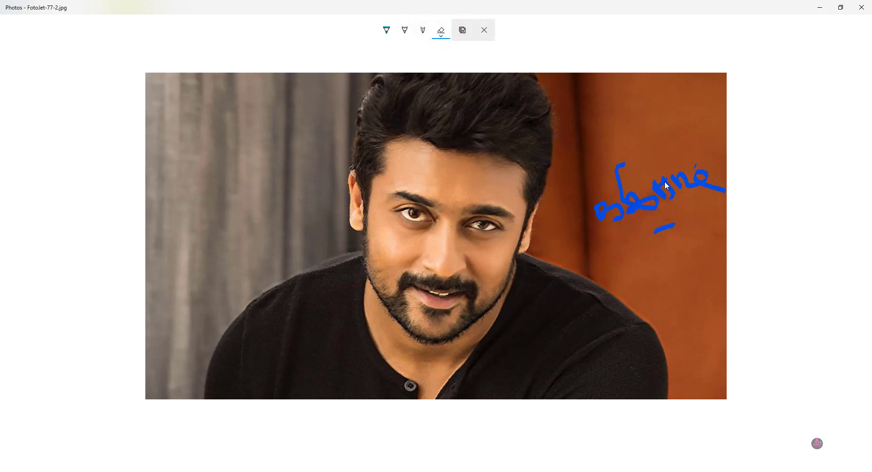
mouse_move(663, 186)
mouse_down()
mouse_move(688, 187)
mouse_move(703, 178)
mouse_move(684, 192)
mouse_move(708, 167)
mouse_move(676, 183)
mouse_up()
key(super+c)
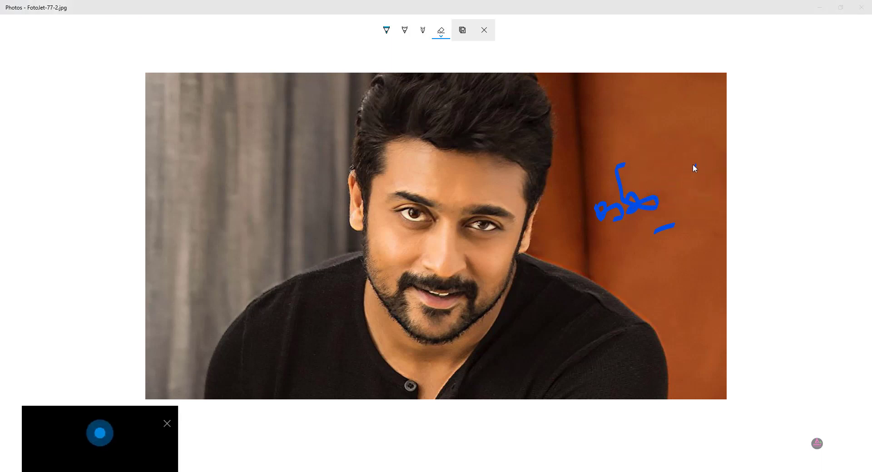
mouse_move(658, 225)
mouse_down()
mouse_move(641, 212)
mouse_move(637, 190)
mouse_move(609, 203)
mouse_up()
drag(692, 166, 687, 166)
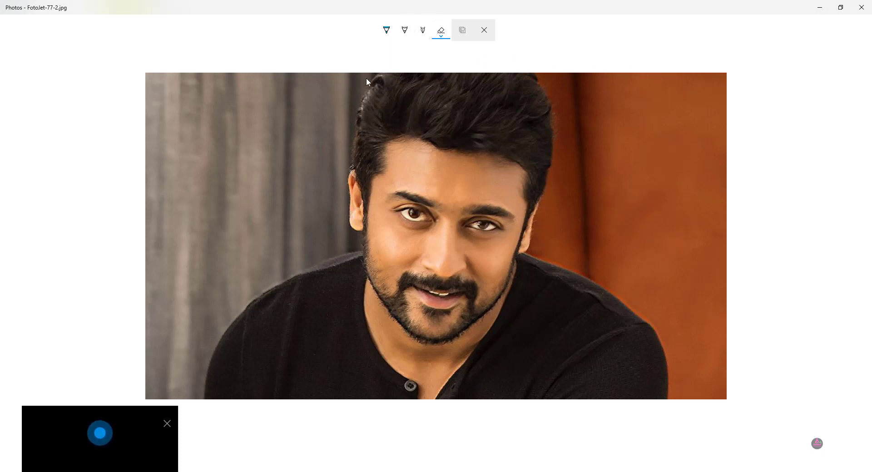
Step: Make a small ballpoint pen mark on the gray curtain and save the inked copy in Downloads as JPG named InkedFotoJet-77-2_LI
click(387, 30)
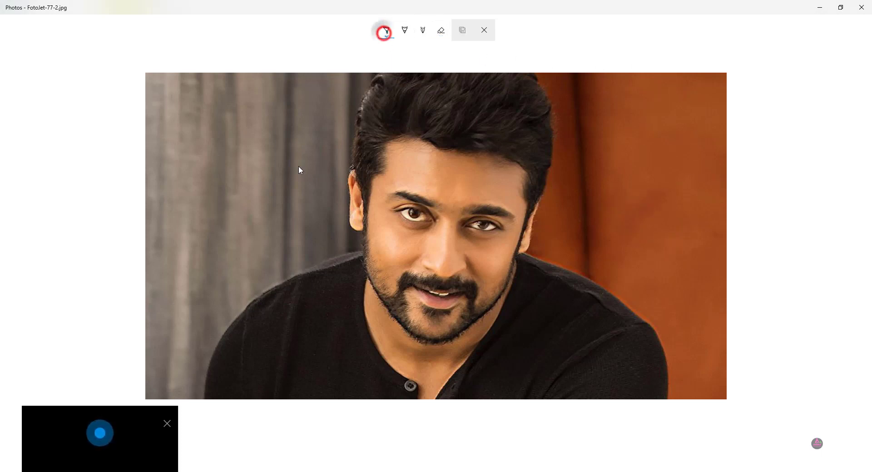
click(237, 197)
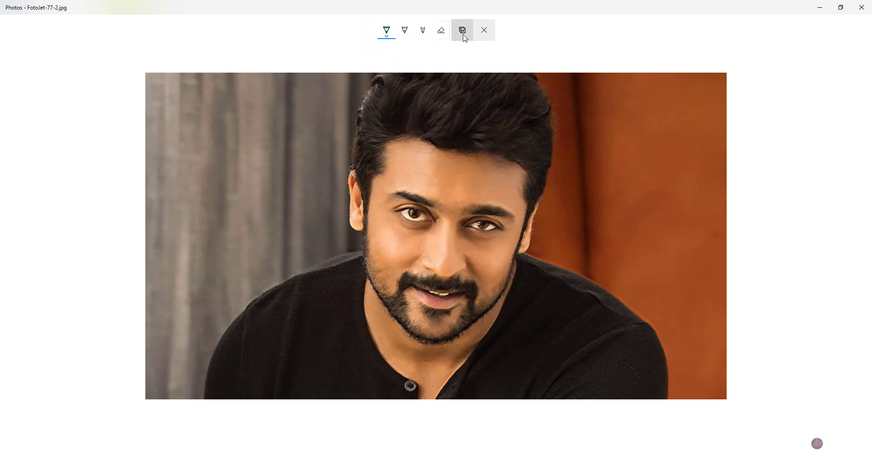
click(462, 37)
click(463, 33)
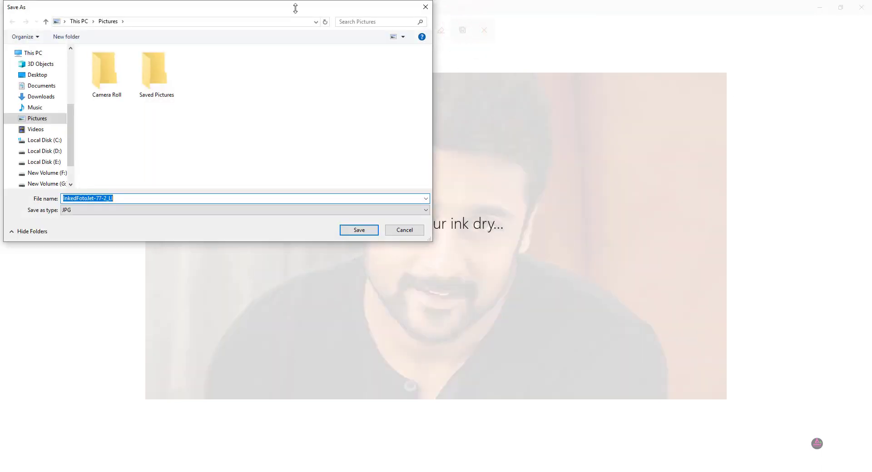
click(48, 96)
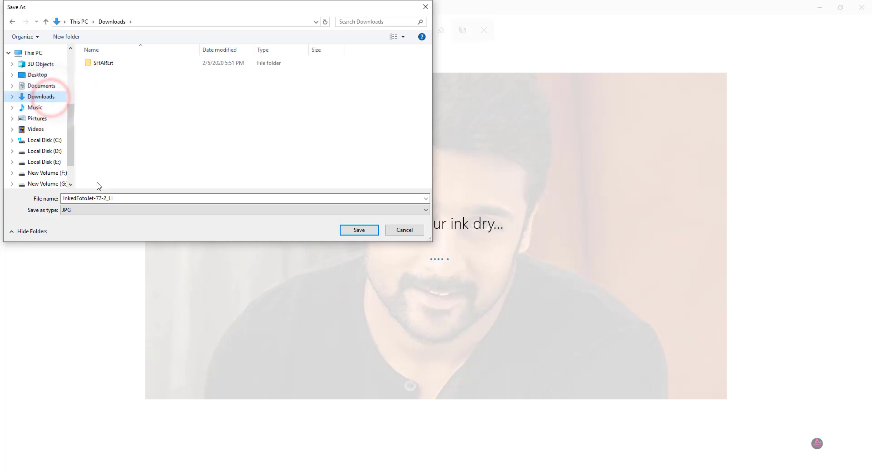
click(123, 198)
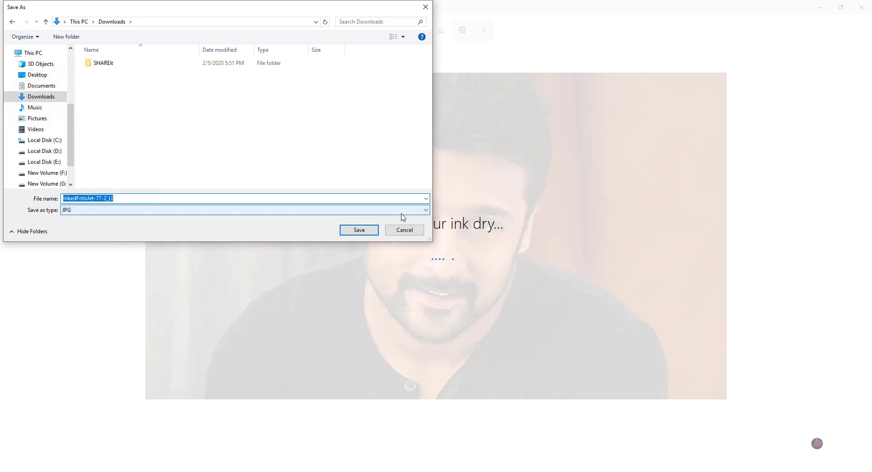
click(371, 211)
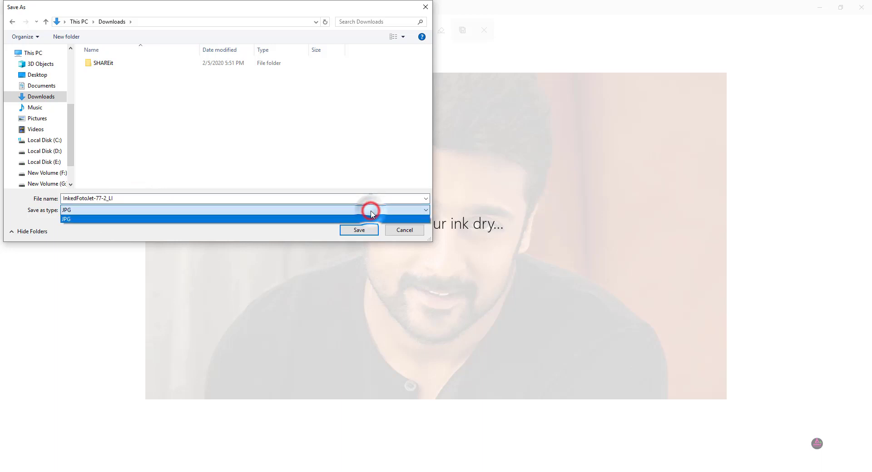
click(426, 210)
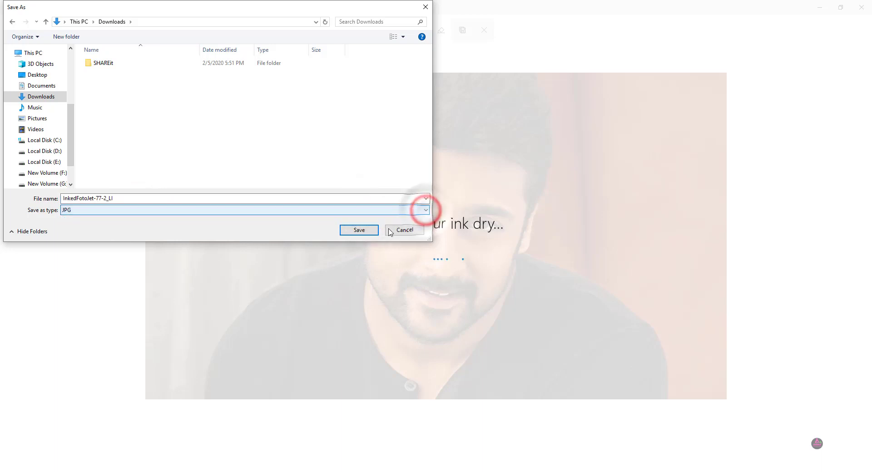
click(364, 230)
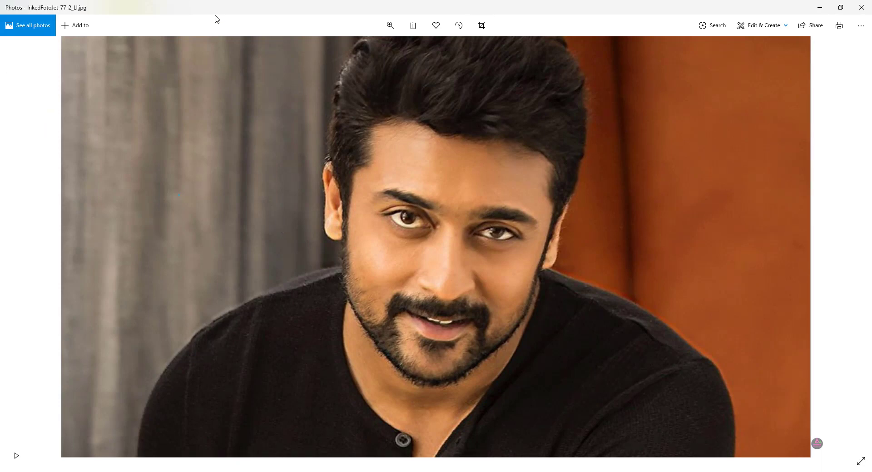
Step: Open the saved photo for adding 3D effects, browse the effects and add Confetti fountain
click(785, 27)
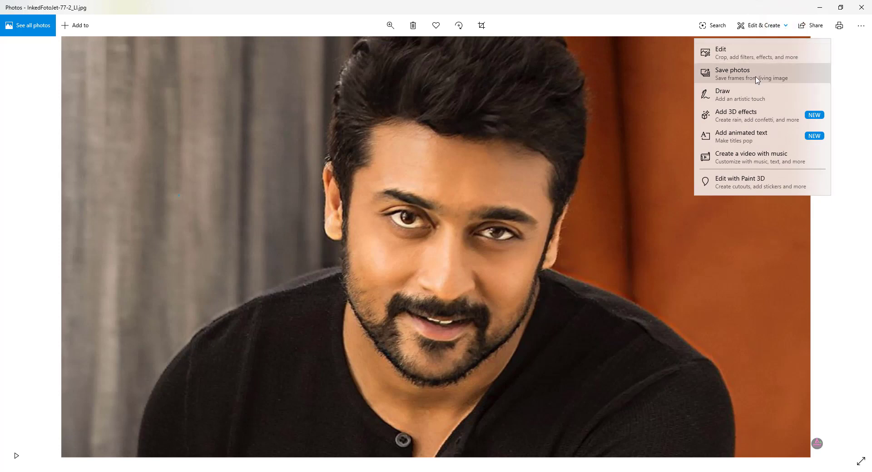
click(745, 117)
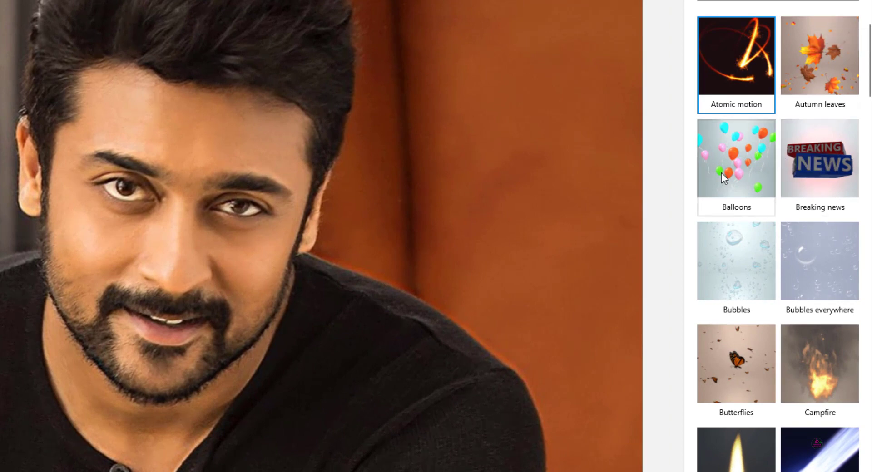
scroll(749, 255, down, 3)
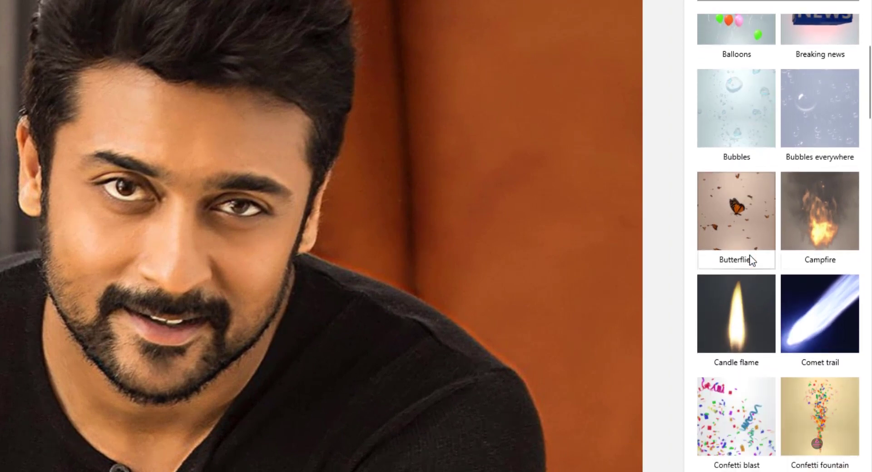
scroll(809, 282, down, 3)
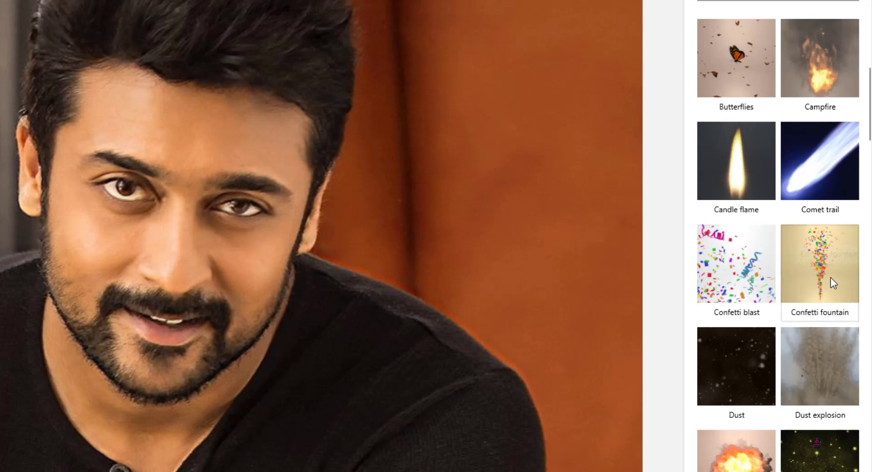
scroll(778, 338, down, 6)
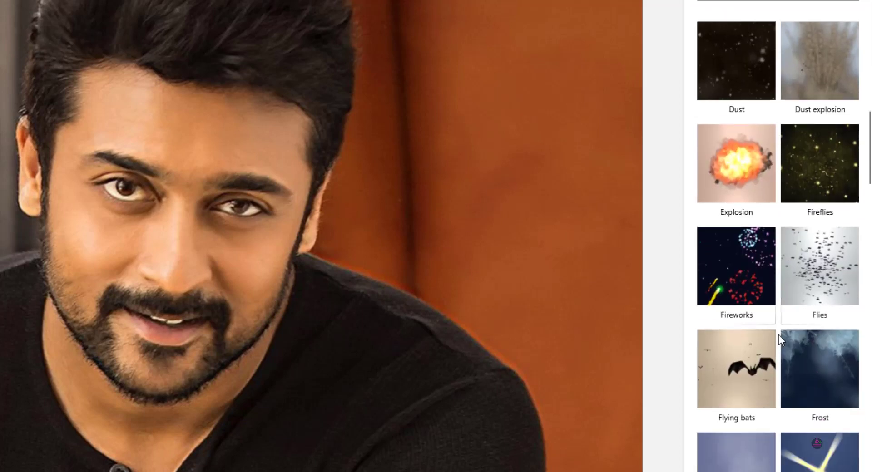
scroll(779, 334, down, 8)
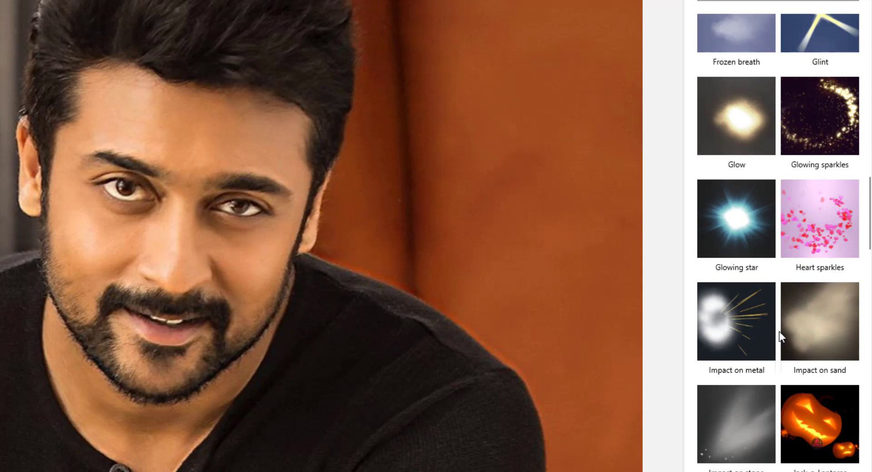
scroll(778, 332, up, 16)
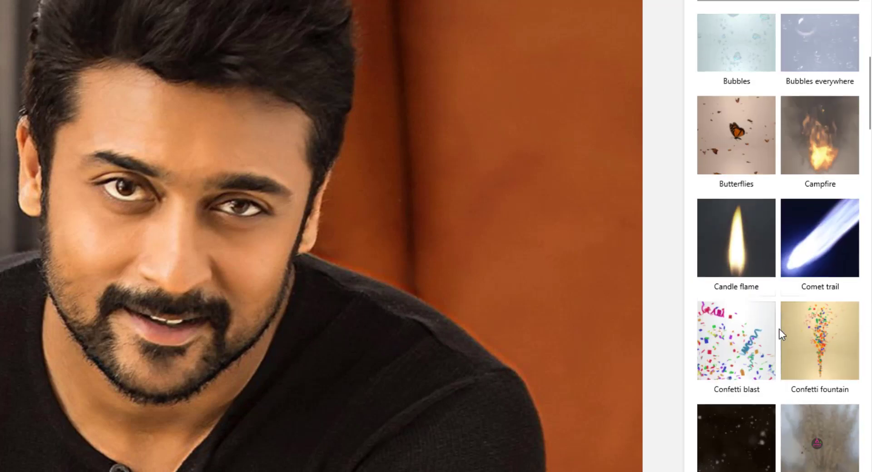
scroll(779, 331, up, 2)
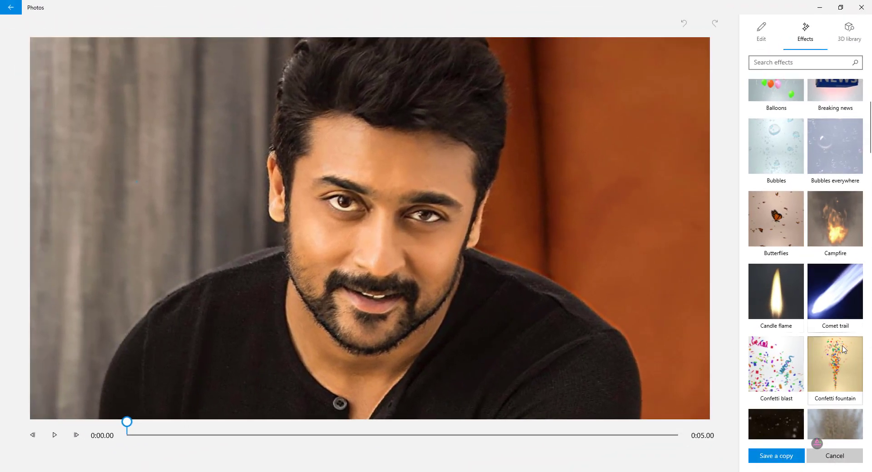
click(843, 375)
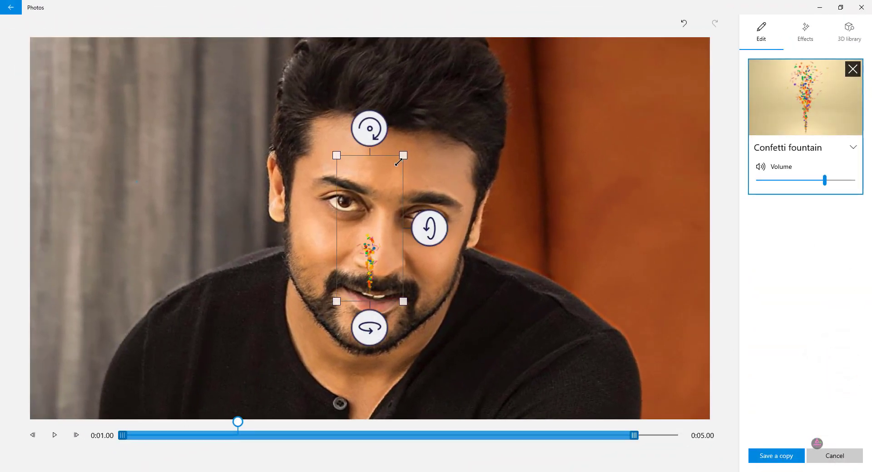
Step: Enlarge the Confetti fountain, move it onto the gray curtain beside the man and preview it at 0:01.40
drag(404, 155, 445, 54)
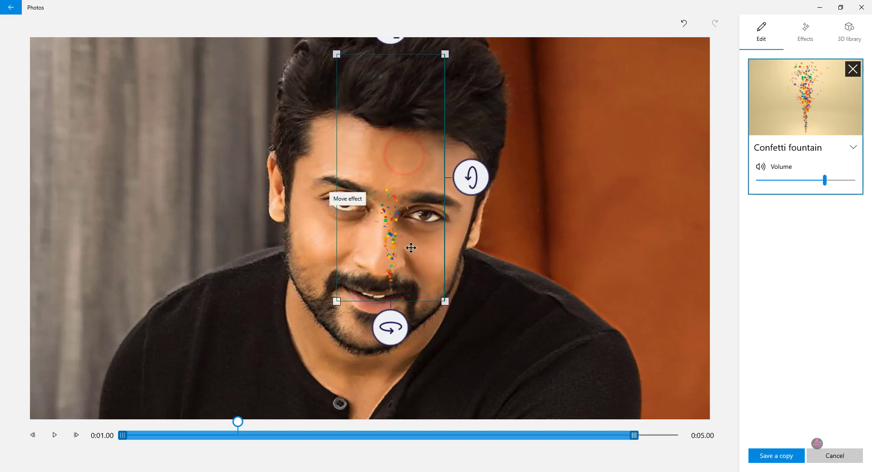
drag(418, 276, 117, 327)
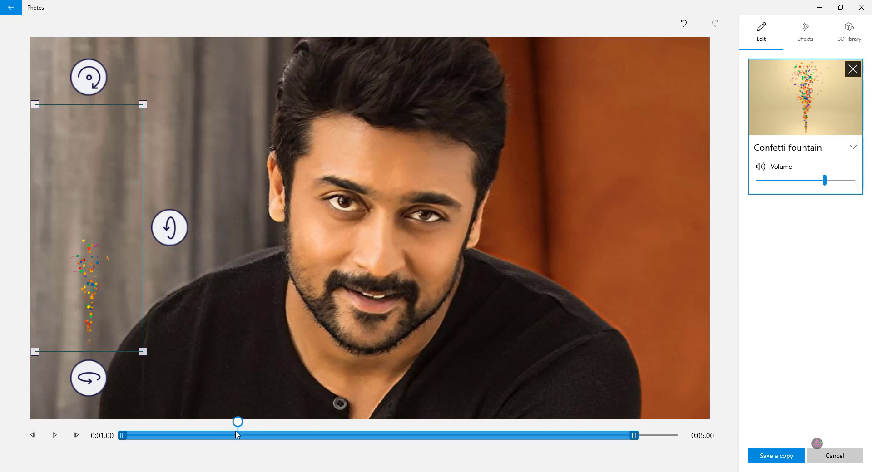
drag(237, 425, 278, 428)
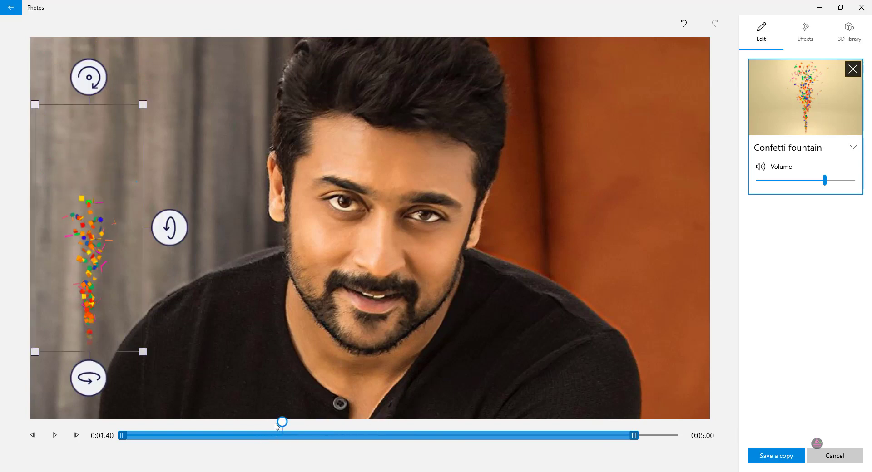
Step: Add the Balloons effect, place it over the orange background beside the man and preview the animation at 0:00.90
click(805, 32)
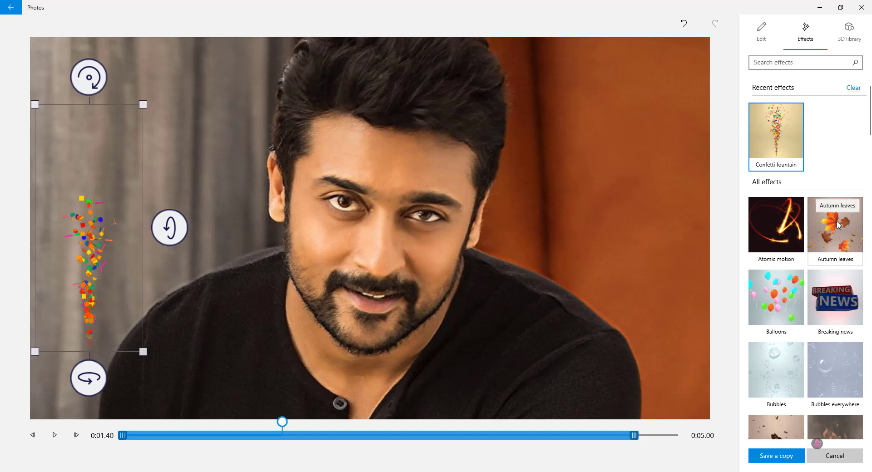
click(787, 298)
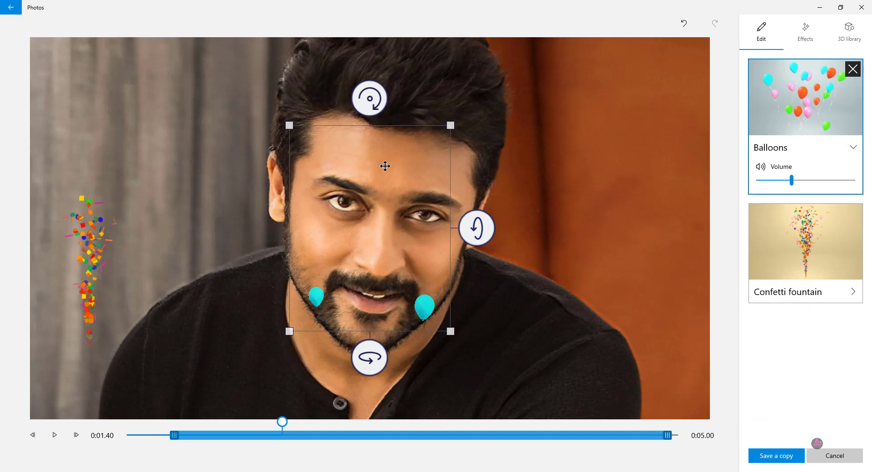
drag(384, 164, 635, 212)
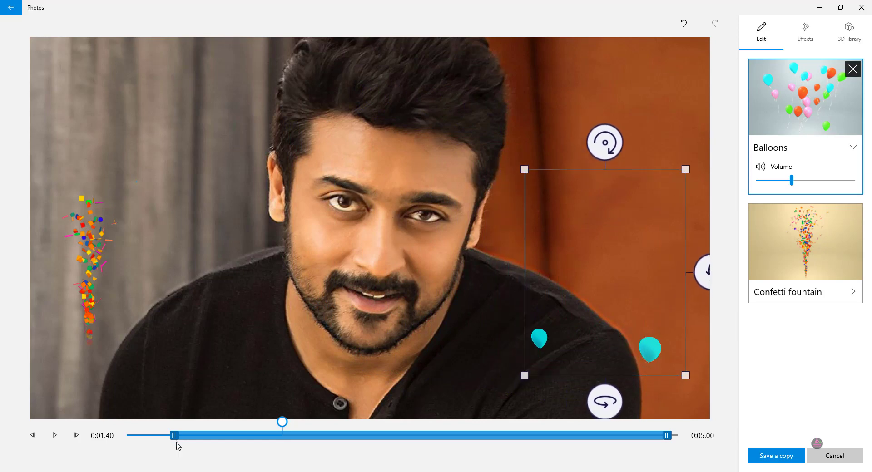
drag(283, 423, 230, 391)
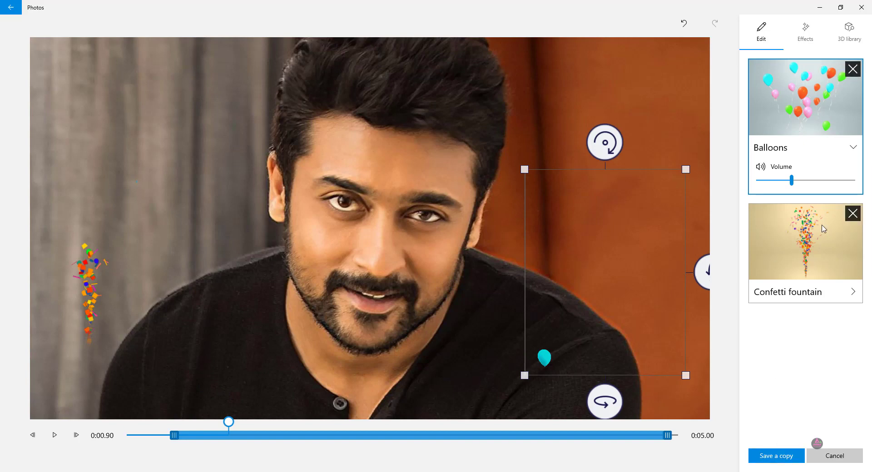
Step: Look through the available effects and check the 3D library for models
click(807, 35)
scroll(854, 287, down, 5)
scroll(854, 287, down, 11)
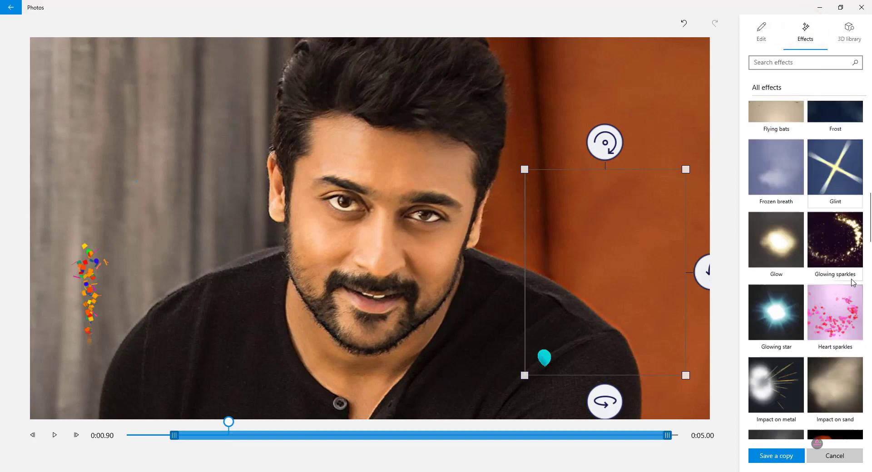
scroll(854, 280, up, 6)
scroll(854, 280, up, 10)
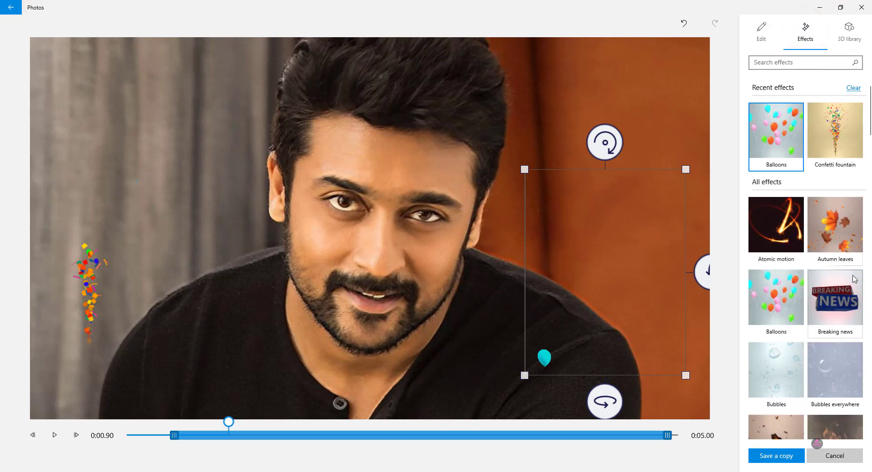
click(856, 32)
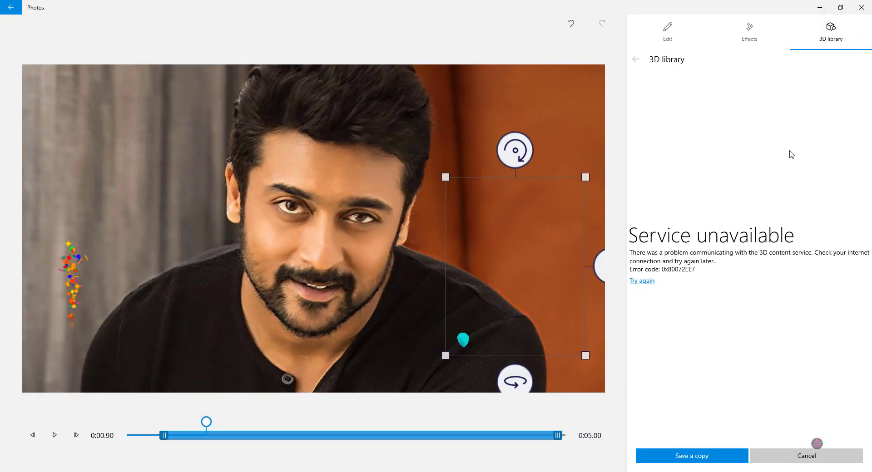
Step: Discard the 3D effects changes and open the photo for adding animated text
click(807, 457)
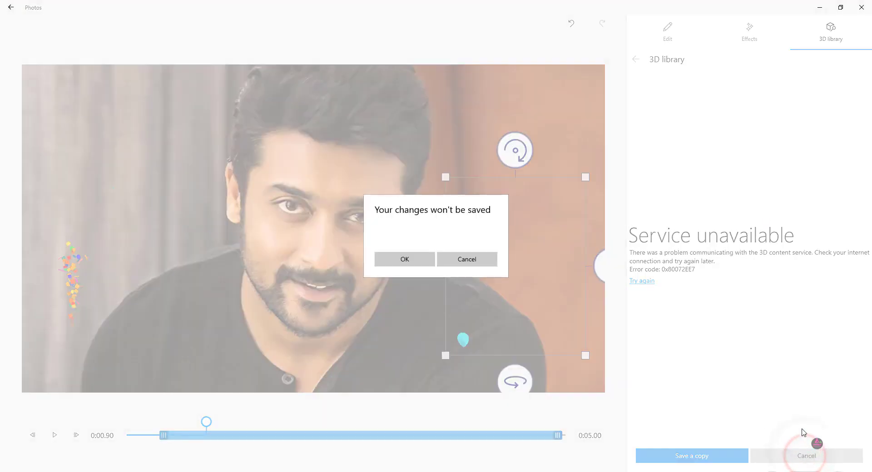
click(411, 260)
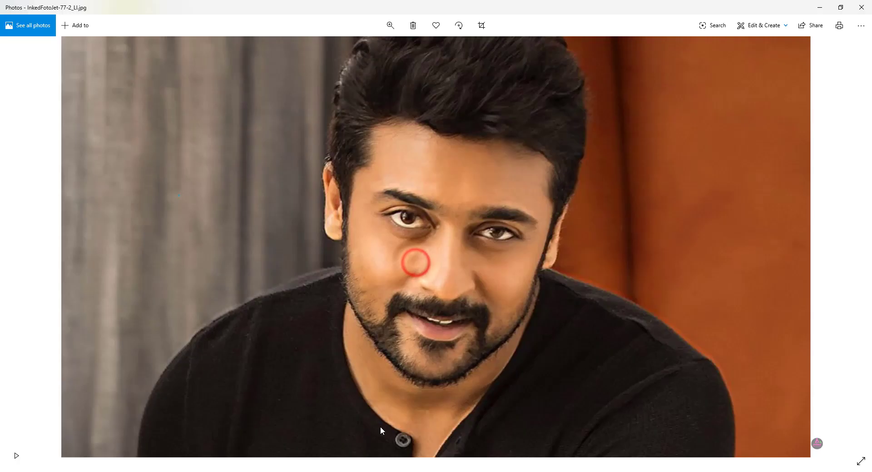
click(784, 26)
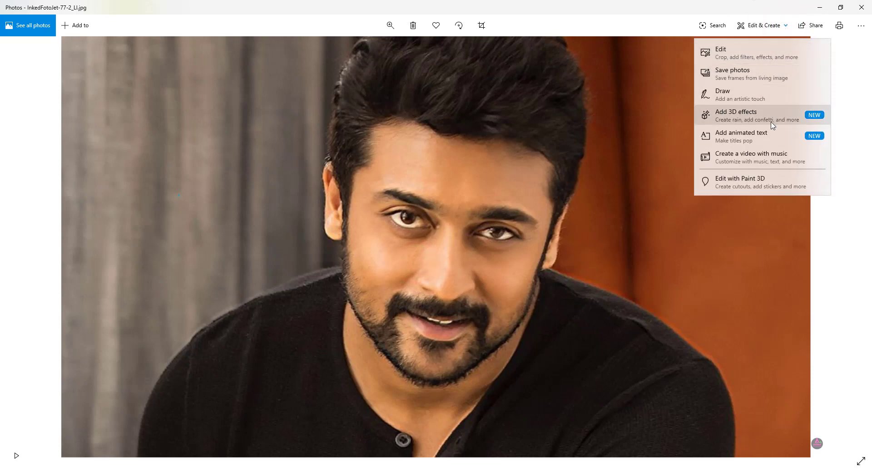
click(765, 138)
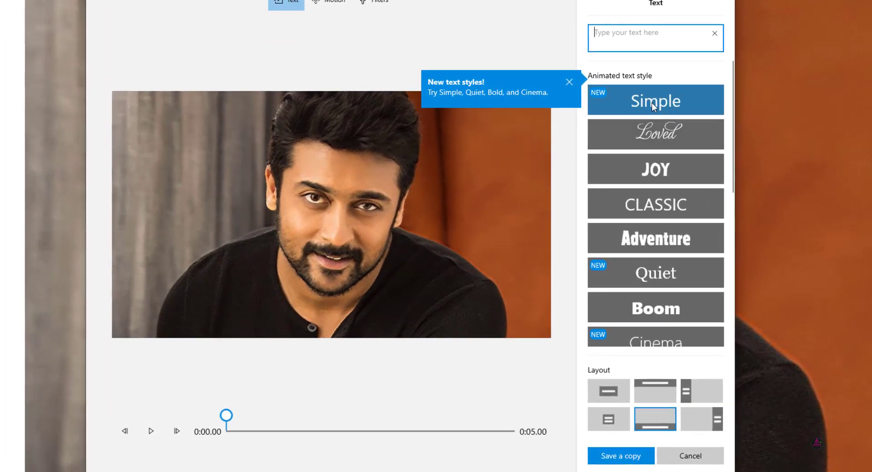
Step: Browse the animated text styles, choose Adventure and enter a person's name in capitals as the text
scroll(652, 220, down, 5)
scroll(653, 220, down, 1)
scroll(683, 255, up, 1)
scroll(686, 264, down, 1)
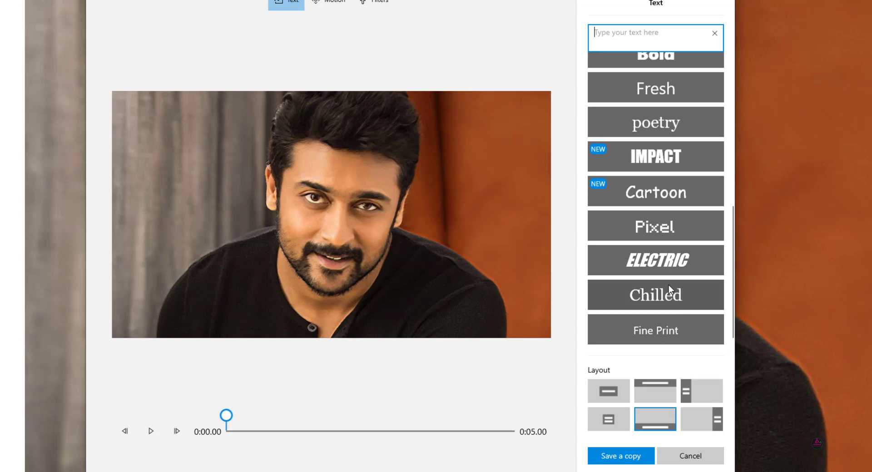
scroll(669, 284, up, 2)
scroll(677, 281, up, 2)
scroll(676, 277, up, 3)
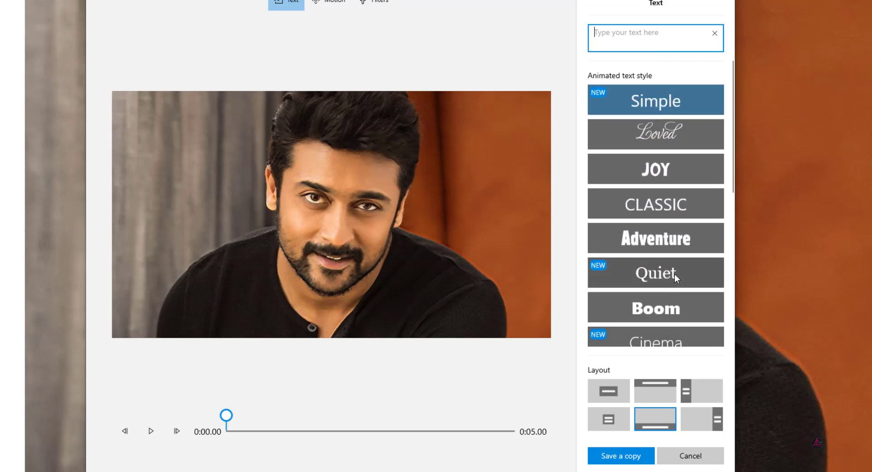
click(664, 241)
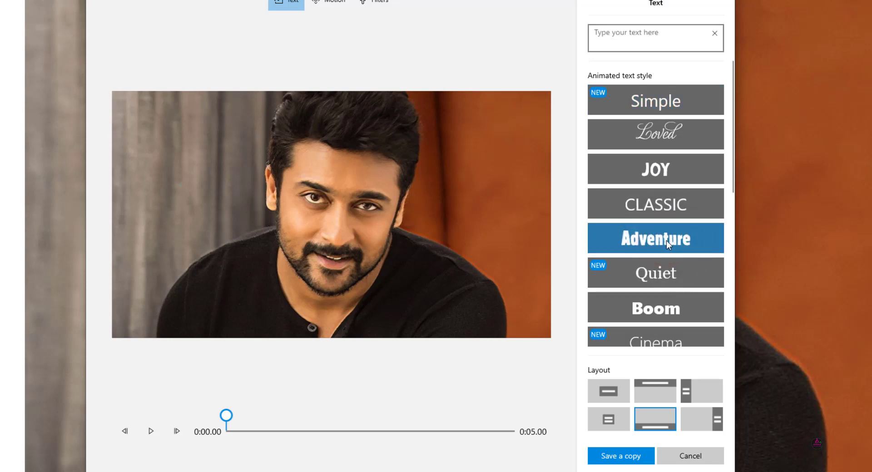
click(619, 36)
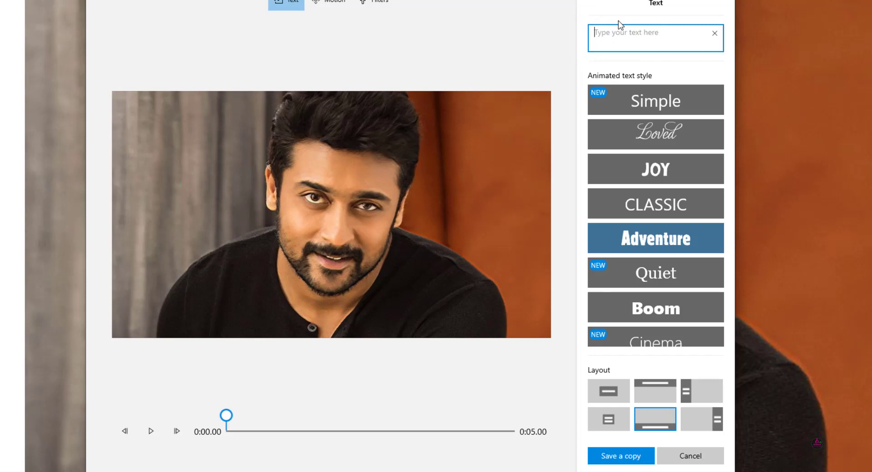
text(RAM)
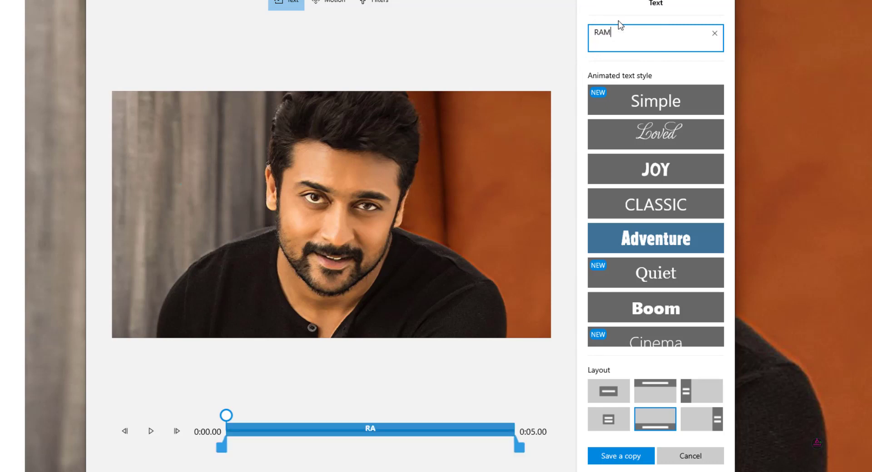
text(JI)
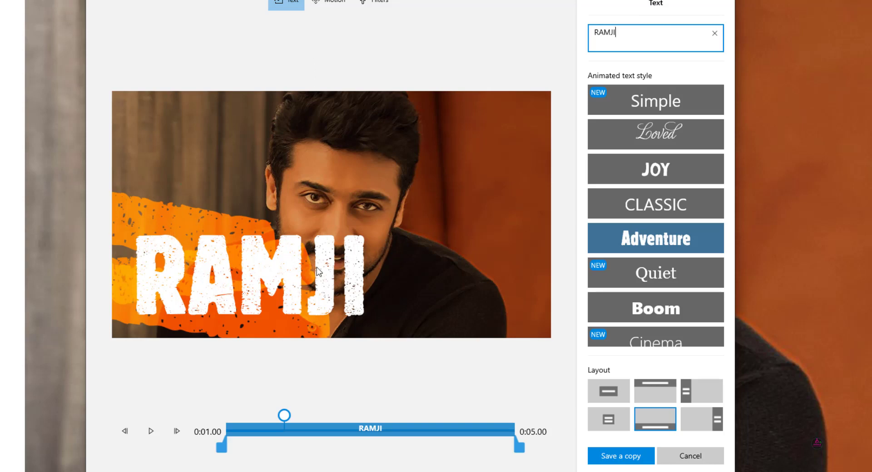
Step: Rewind the text animation to the start and preview it up to 0:01.03
drag(284, 416, 226, 412)
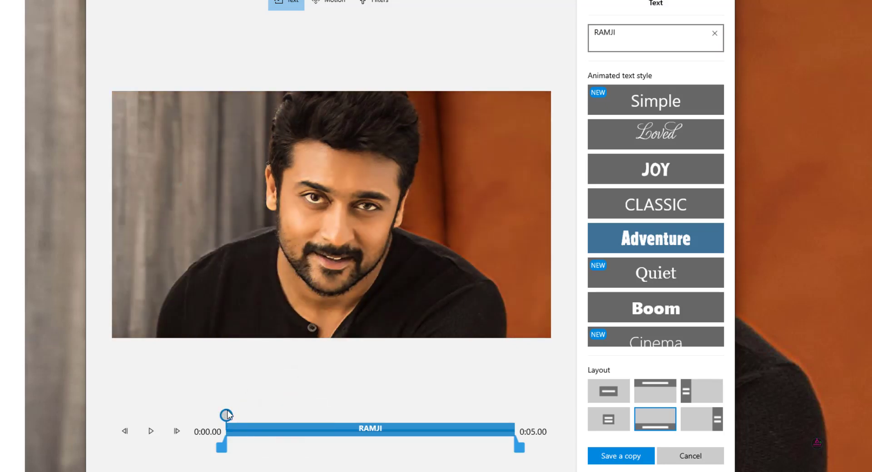
drag(228, 412, 288, 417)
click(251, 275)
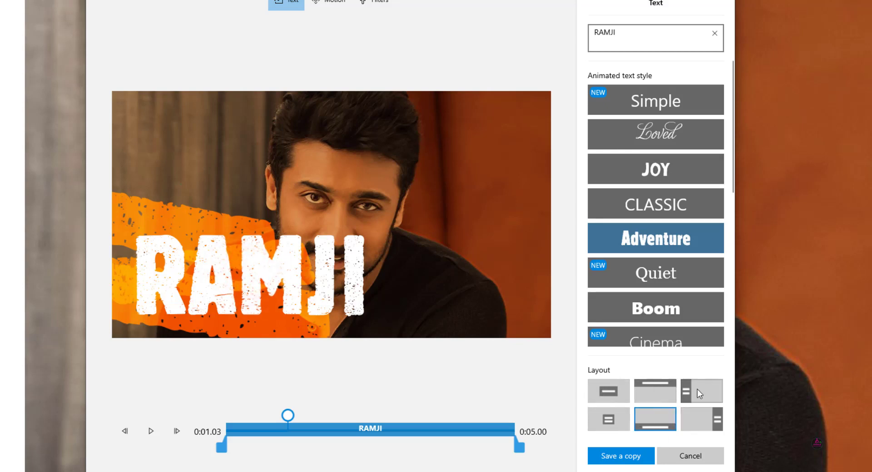
Step: Try the Title 1, Top, Left, Title 2 and Bottom text layouts, and finish with the right-side layout
click(611, 393)
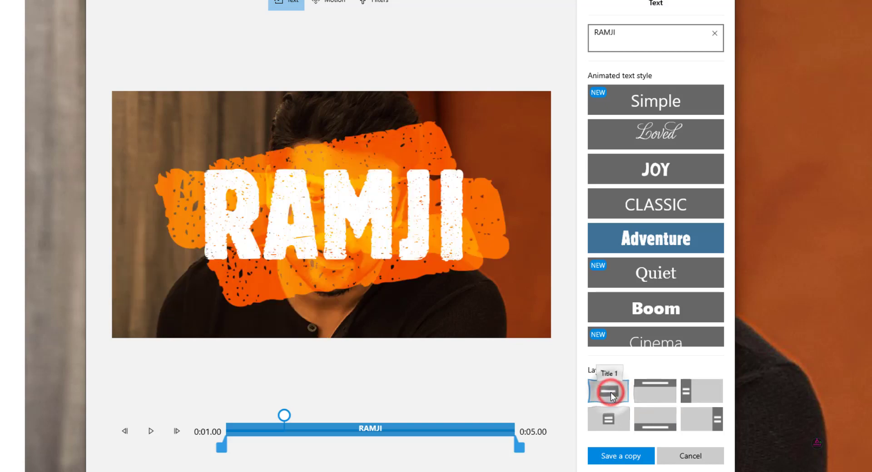
click(660, 393)
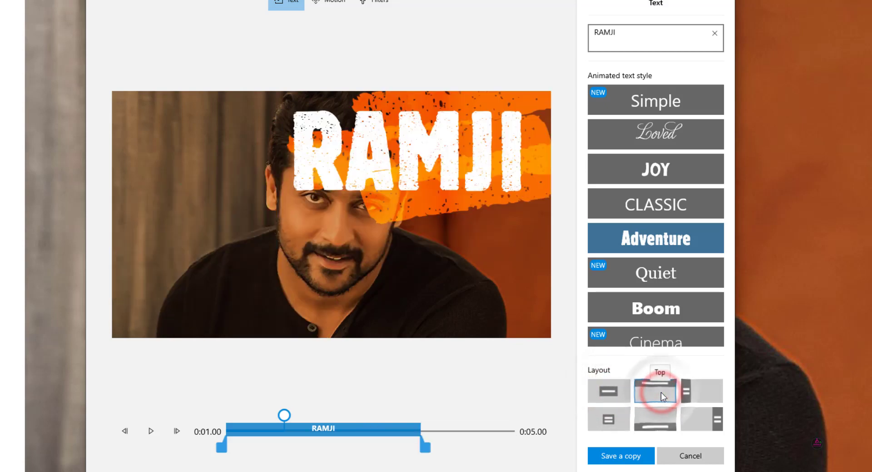
click(709, 393)
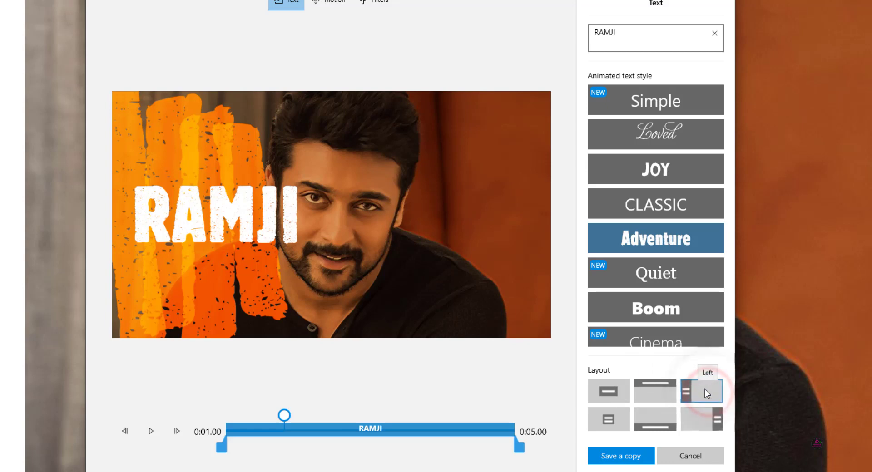
click(608, 419)
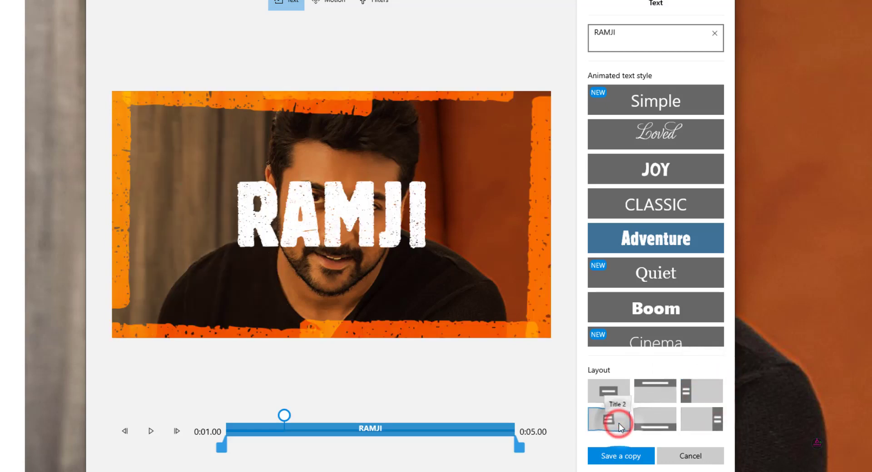
click(657, 419)
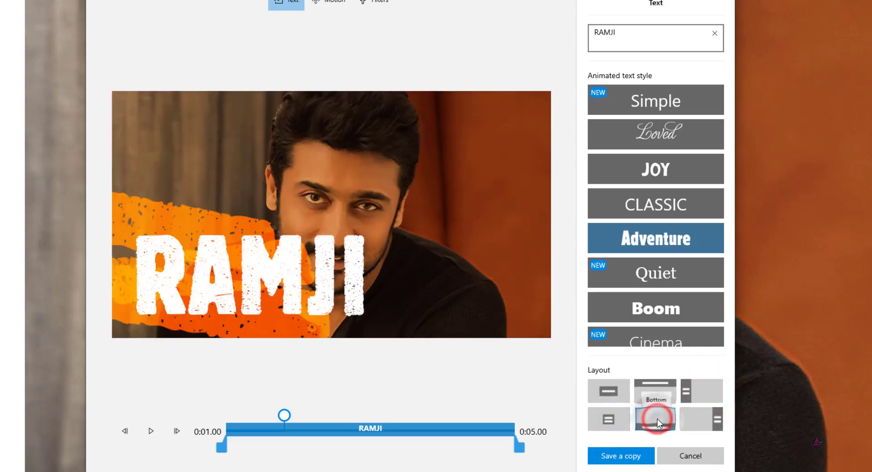
click(706, 419)
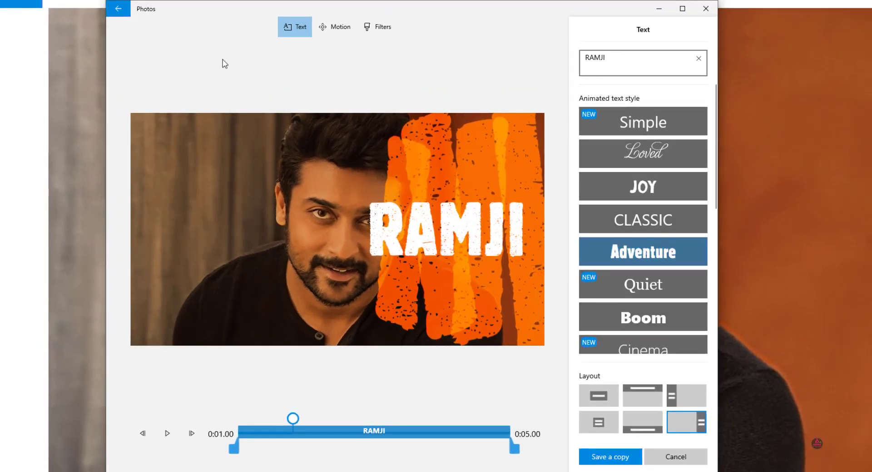
Step: Try the Zoom in center motion, switch to Zoom in left and play the animation
click(328, 33)
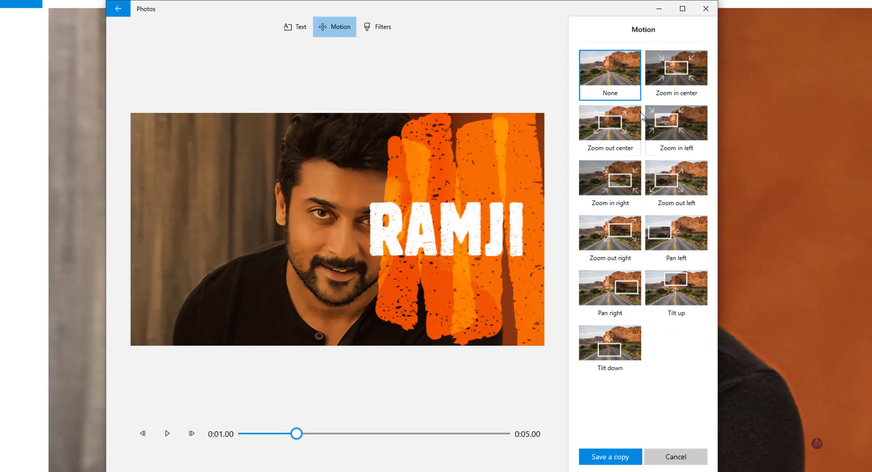
click(677, 72)
click(678, 127)
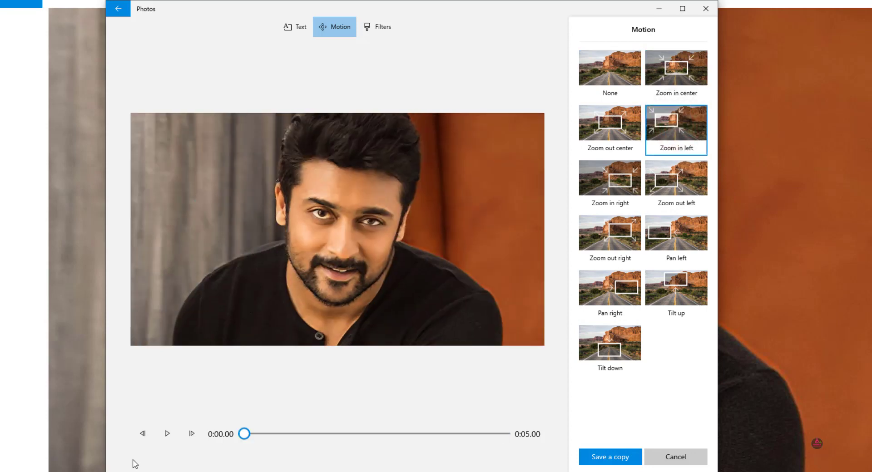
click(167, 435)
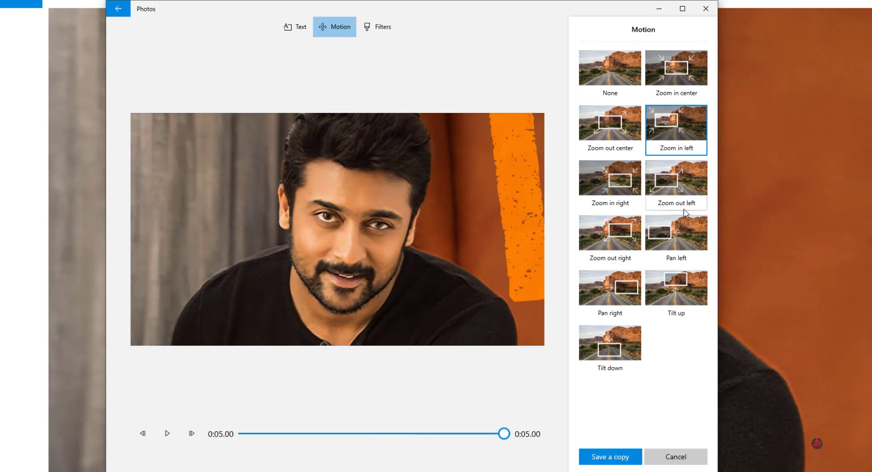
Step: Apply the Zoom in right motion and play it, and do the same with Tilt down
click(610, 188)
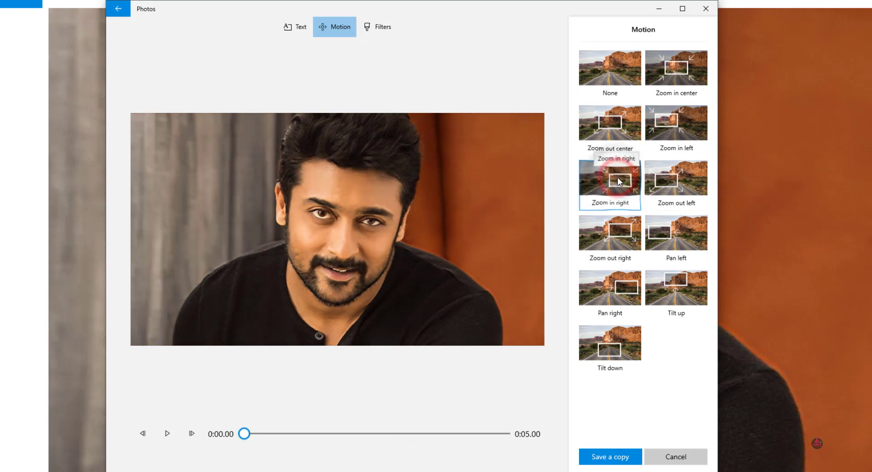
click(167, 434)
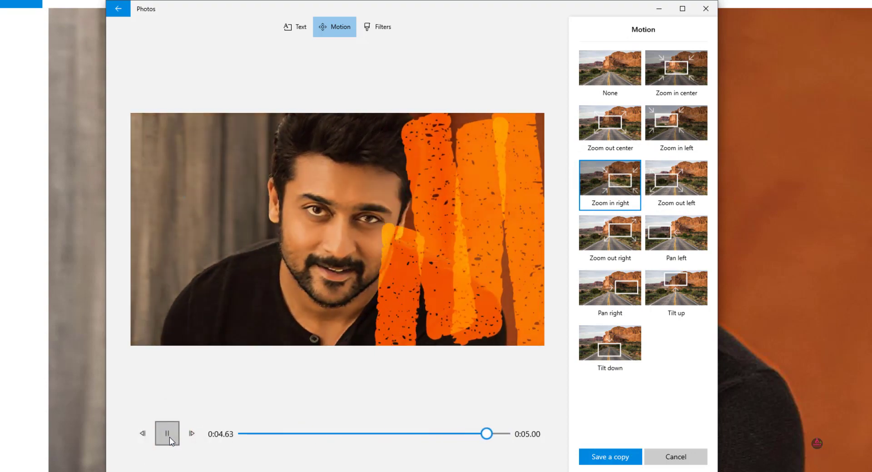
click(610, 360)
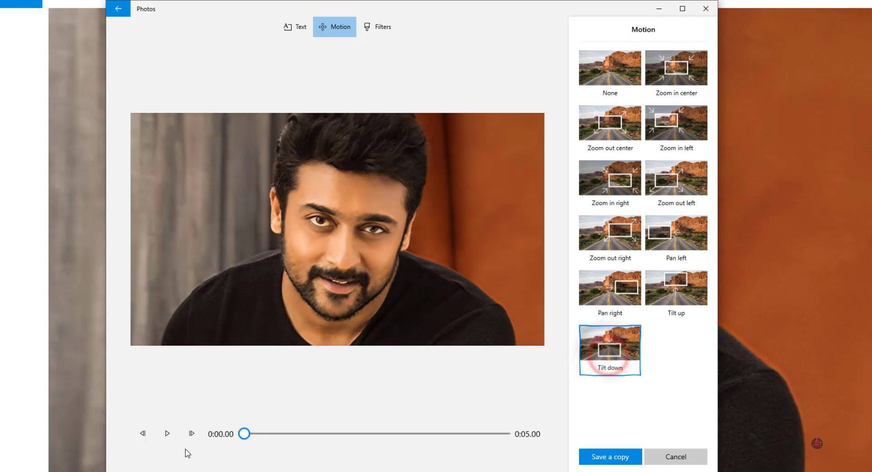
click(167, 434)
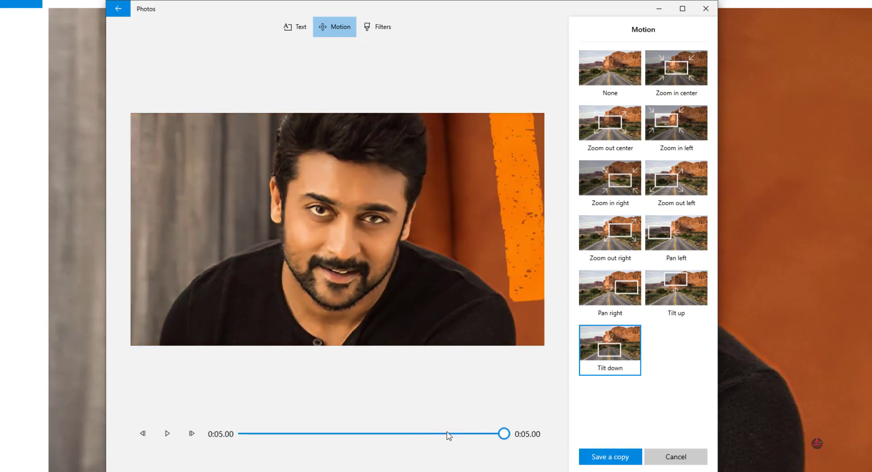
Step: Try the Pearl filter on the animated photo, switch to the Adventure filter and play the result
click(387, 32)
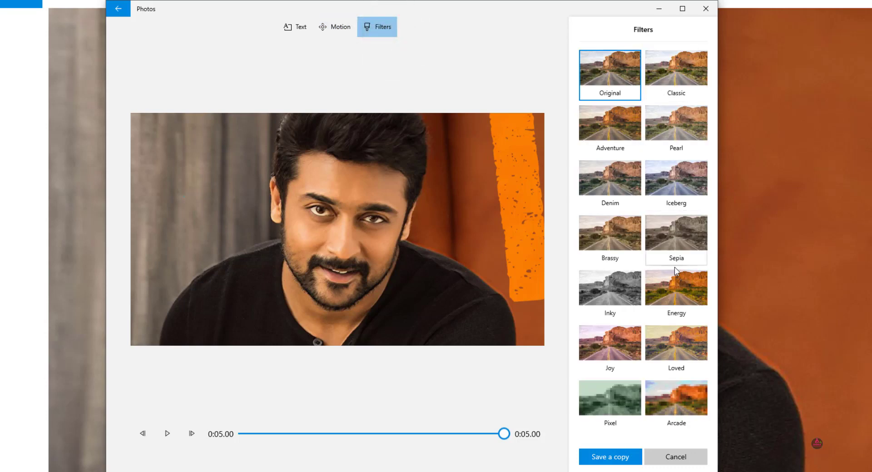
click(684, 127)
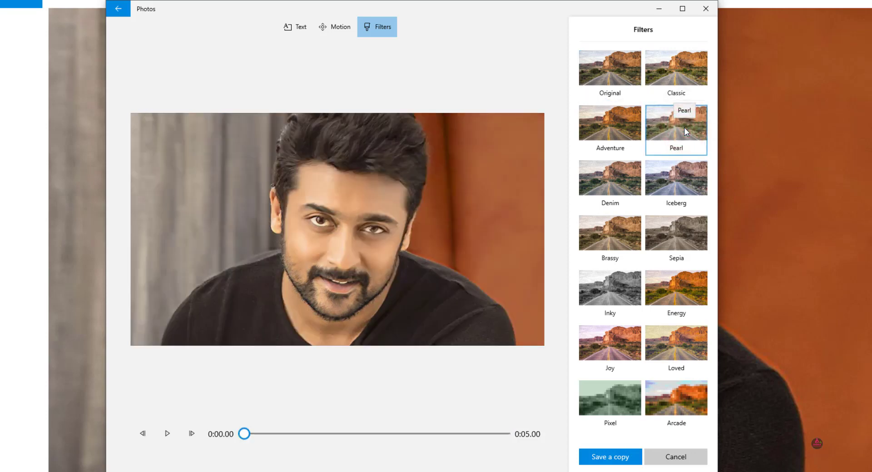
click(626, 135)
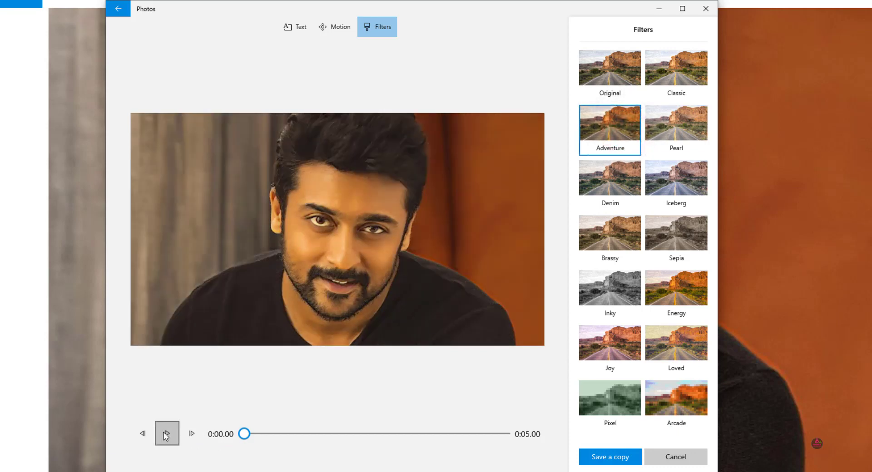
click(167, 433)
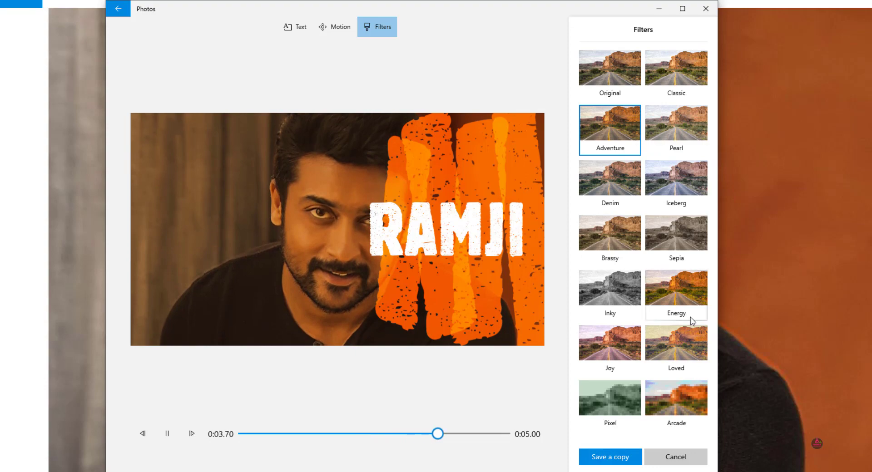
Step: Discard the animated text, motion and filter changes and close the extra Photos window
click(698, 461)
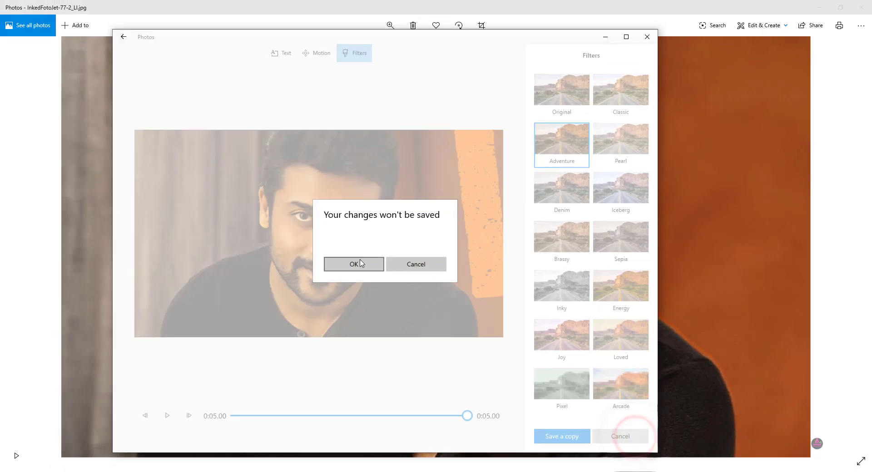
click(360, 263)
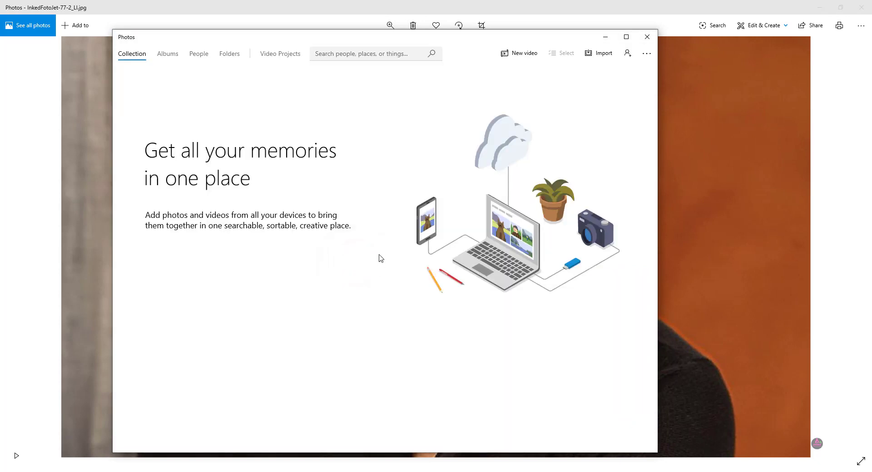
click(648, 37)
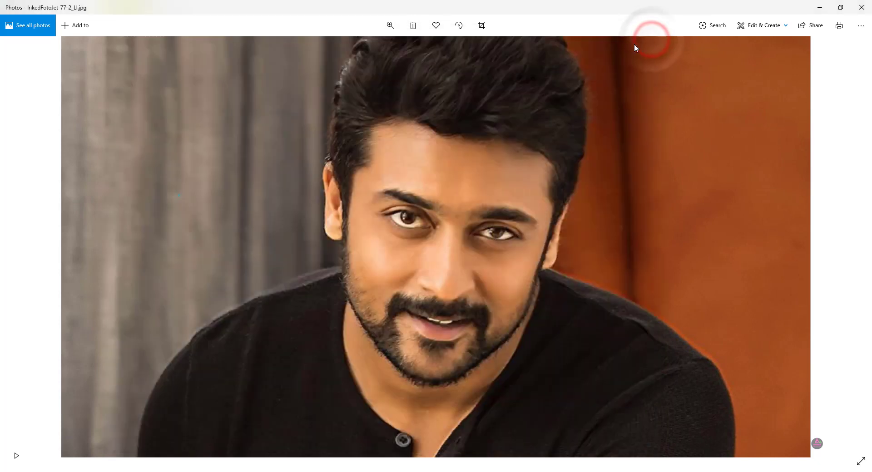
Step: Create a video with music from the current photo and name the project R 1
click(784, 26)
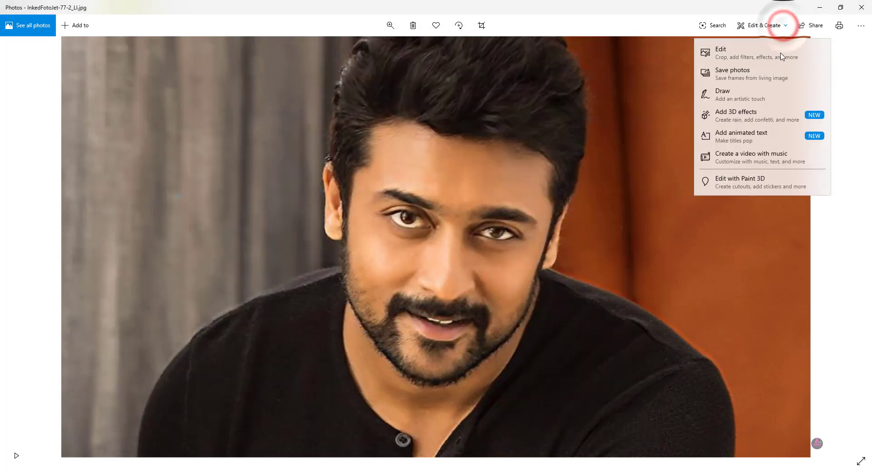
click(775, 159)
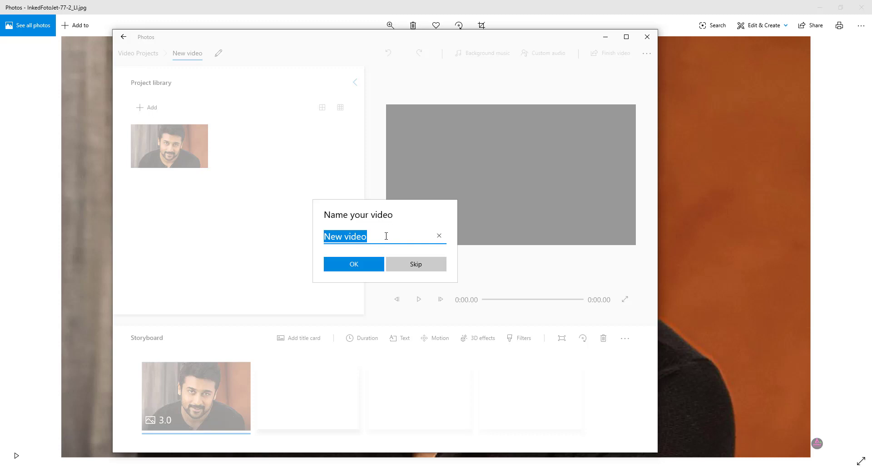
text(R 1)
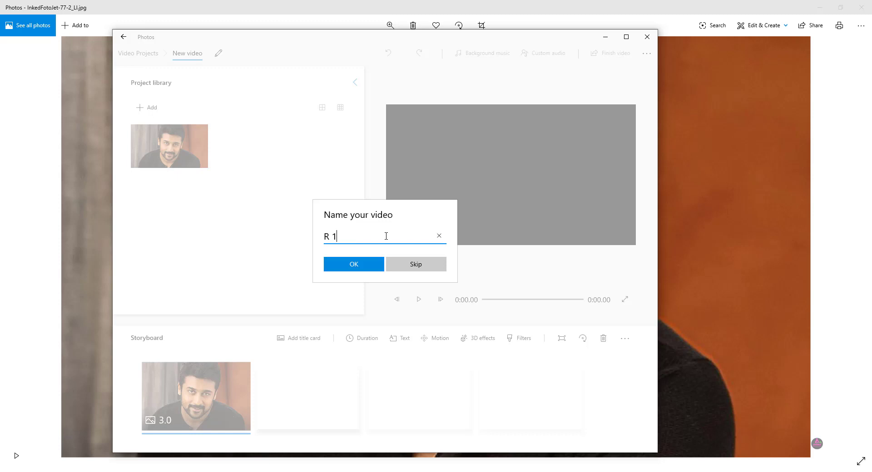
click(354, 266)
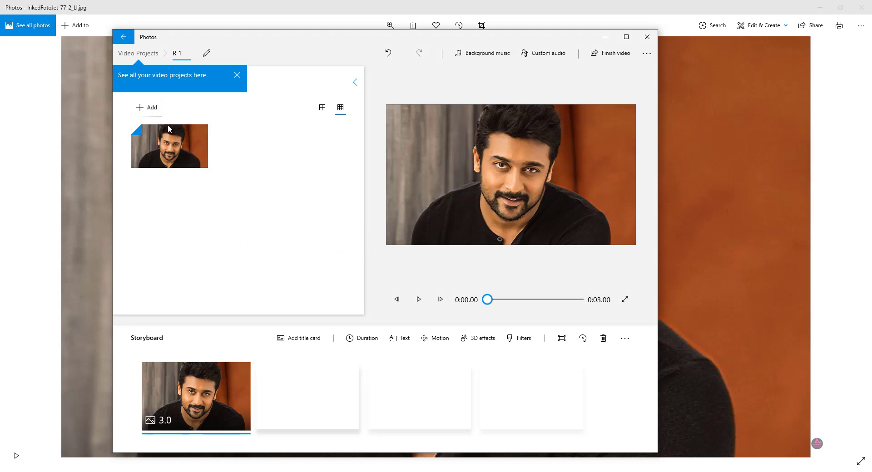
click(154, 112)
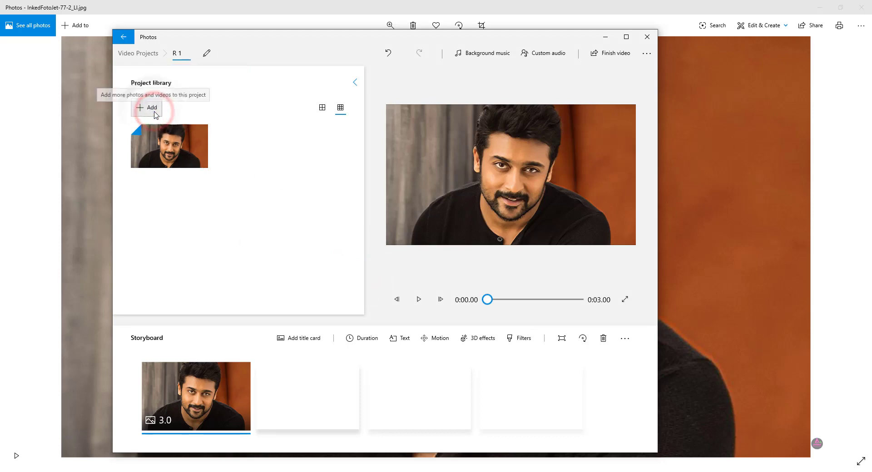
click(150, 112)
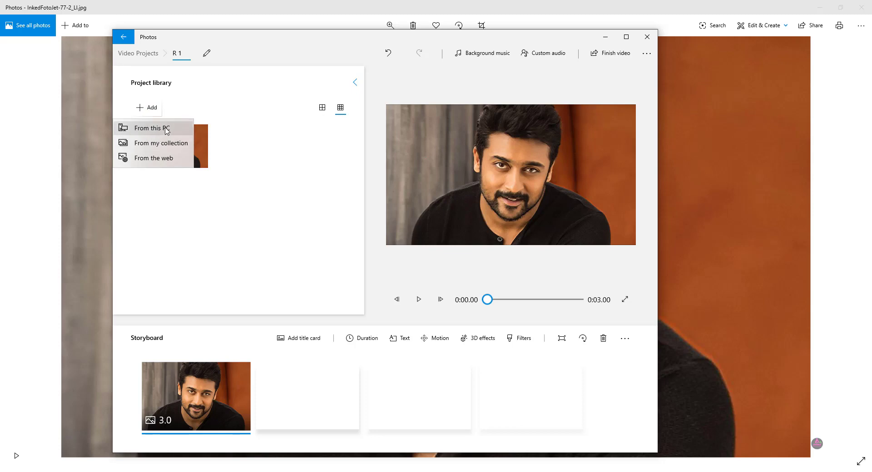
click(162, 130)
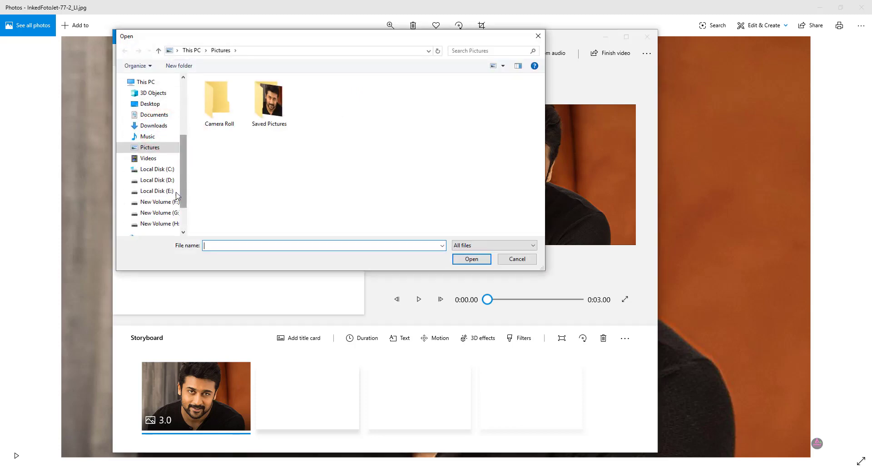
click(166, 202)
double_click(215, 189)
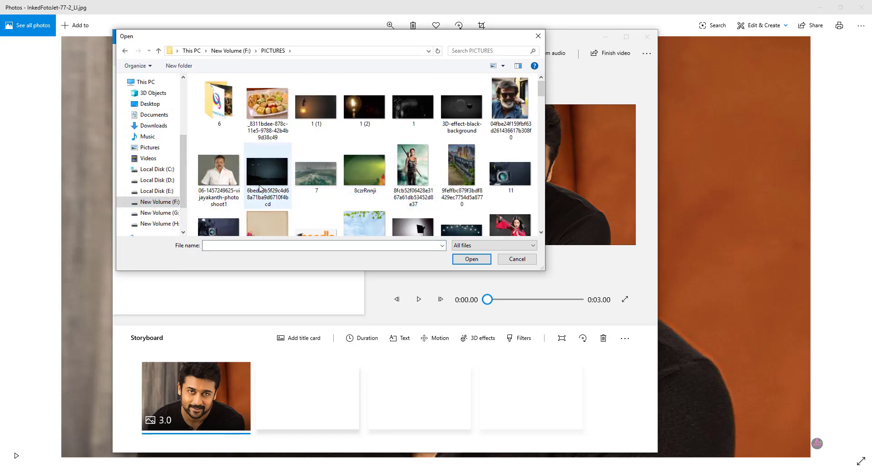
click(223, 180)
click(469, 259)
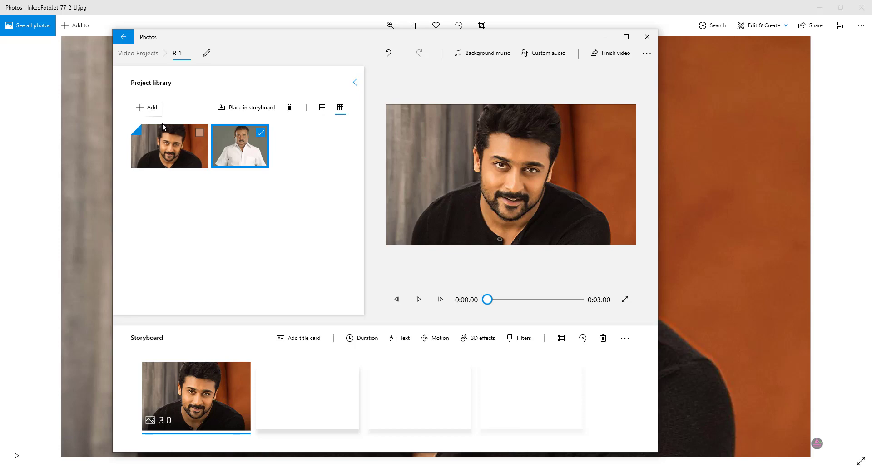
Step: Add the photo 04fbe24f159fbf63d261436617b308f0 from this PC to the project library and clear the selection
click(151, 107)
click(152, 127)
click(523, 104)
click(472, 259)
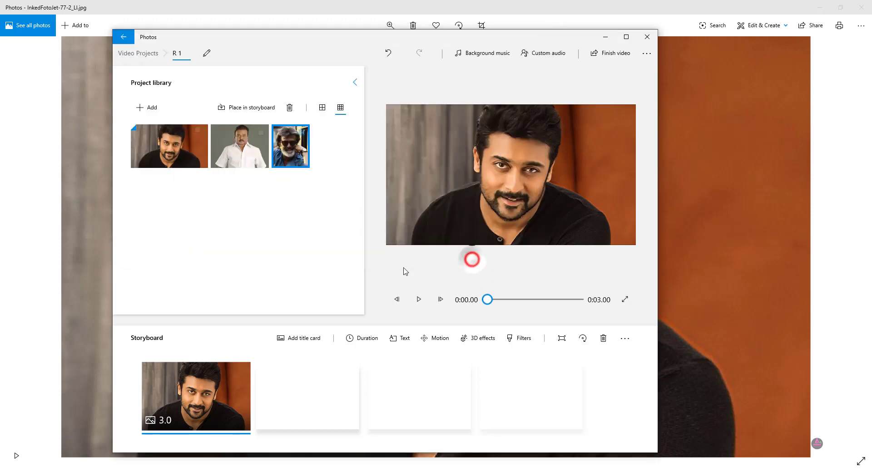
click(259, 239)
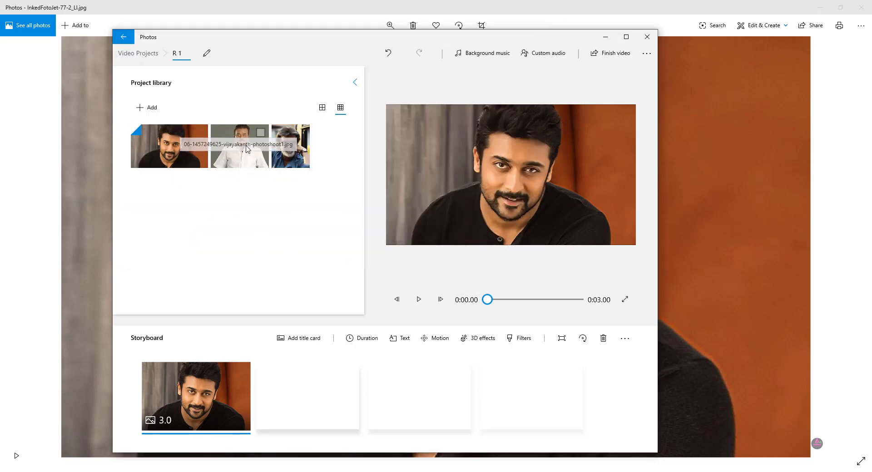
Step: Place the white-shirt photo and the sunglasses photo in the storyboard as the second and third clips
click(249, 143)
drag(249, 144, 304, 390)
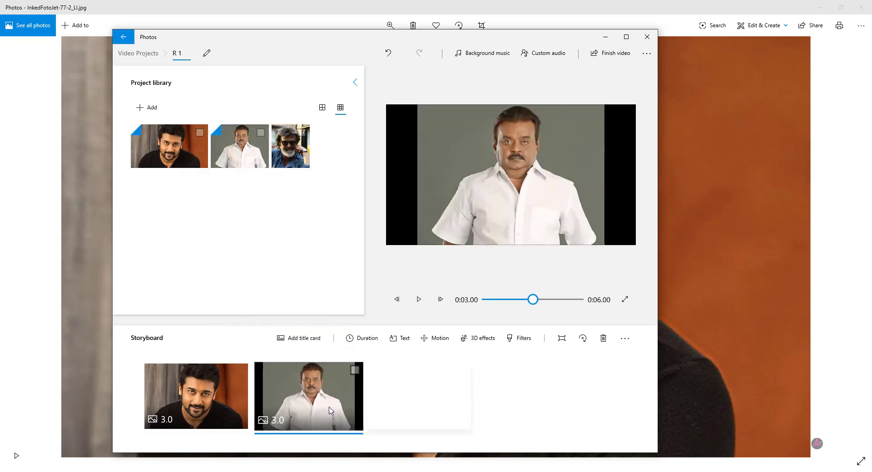
drag(288, 157, 443, 407)
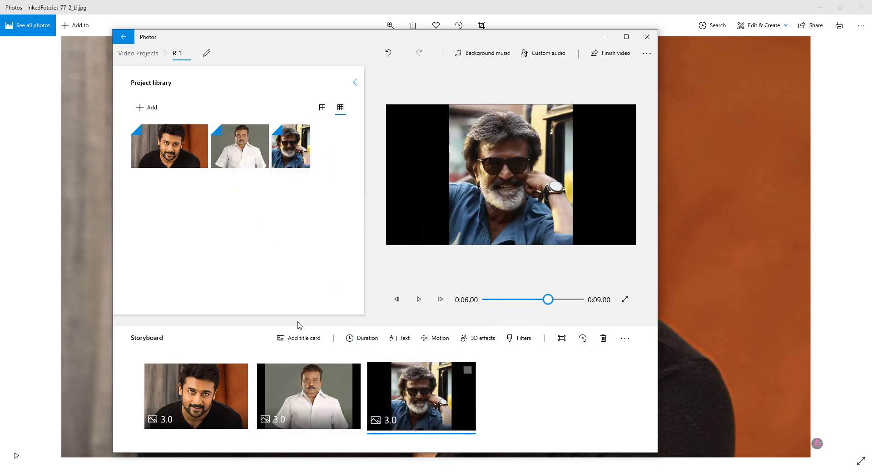
Step: Place the white-shirt photo in the storyboard again as the fourth clip and collapse the project library
right_click(224, 154)
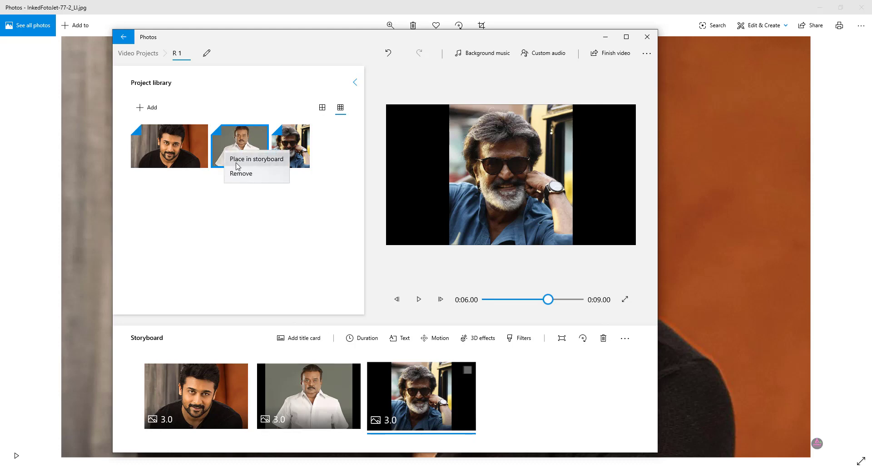
click(236, 162)
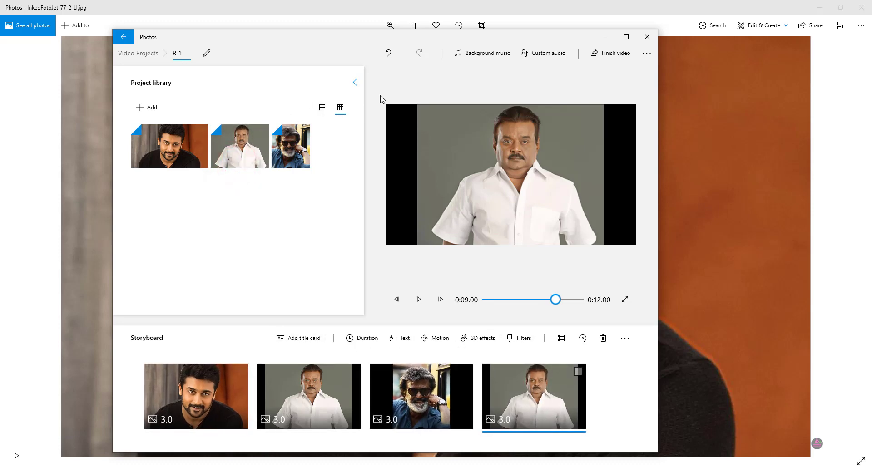
click(355, 86)
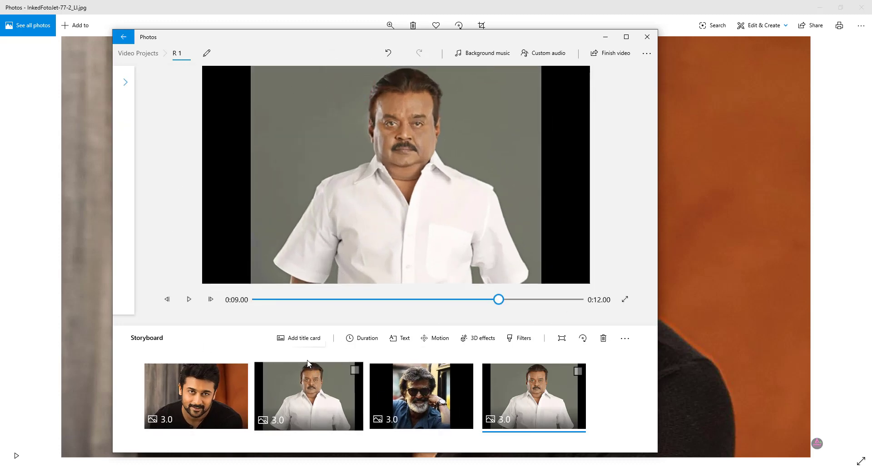
Step: Try a title card before the fourth storyboard clip and remove that card again
click(308, 344)
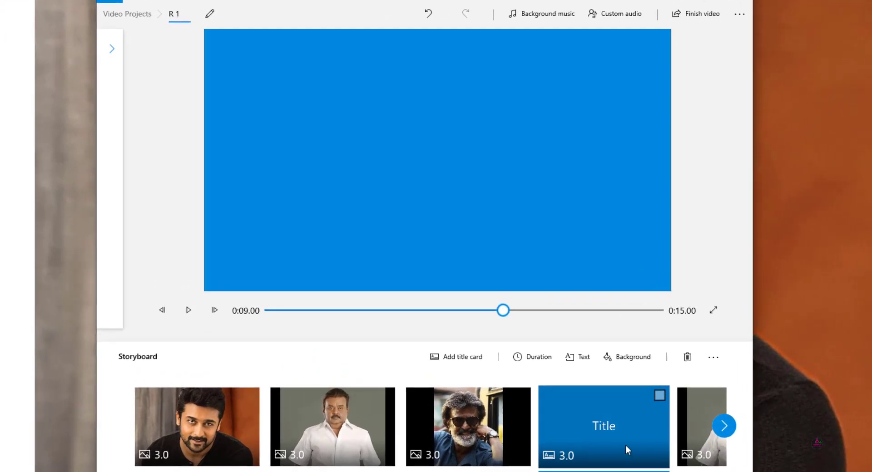
right_click(627, 413)
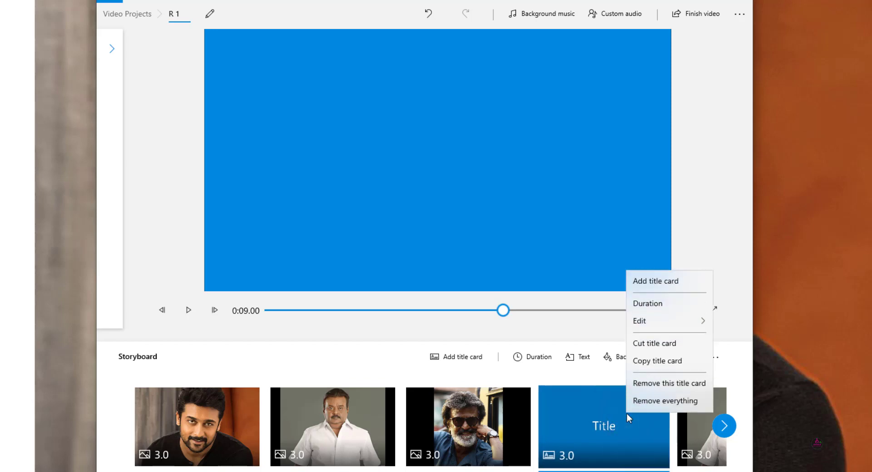
click(641, 386)
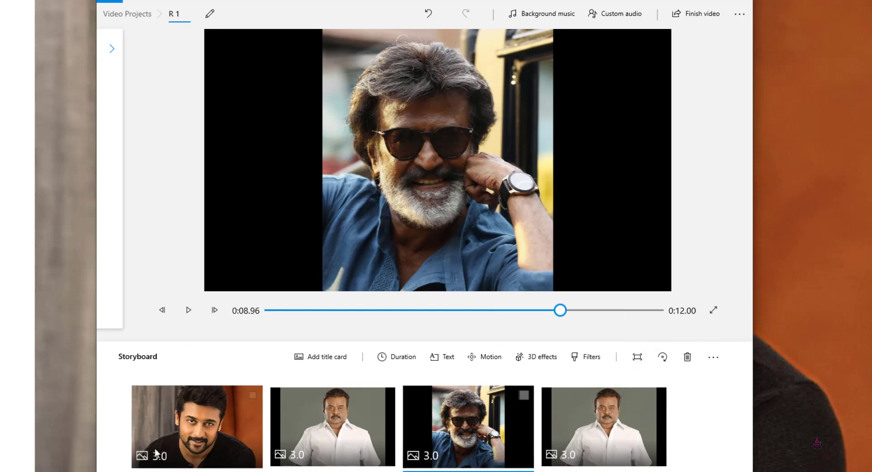
Step: Add a title card before the first clip in the storyboard
click(165, 427)
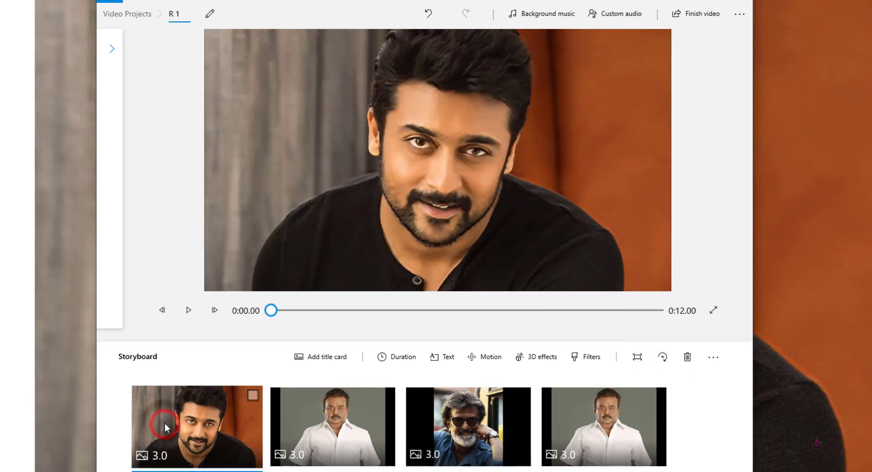
click(309, 356)
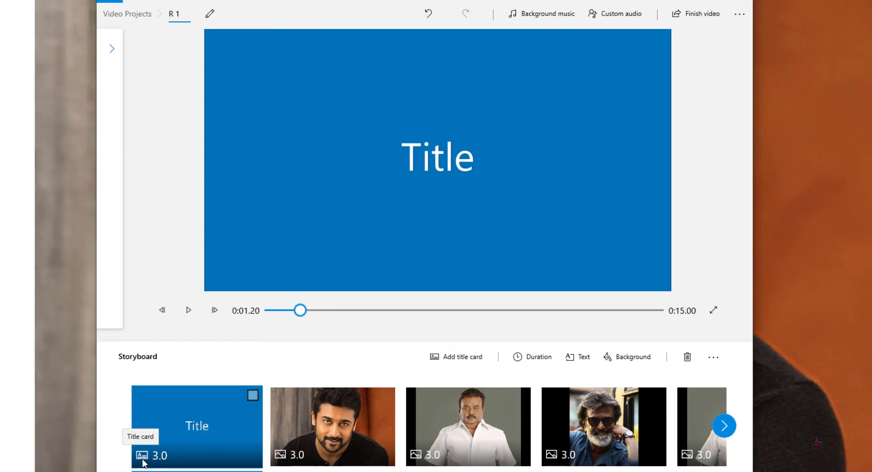
Step: Edit the title card's text, applying the Joy animated style and replacing the placeholder with the presenter's name
right_click(144, 459)
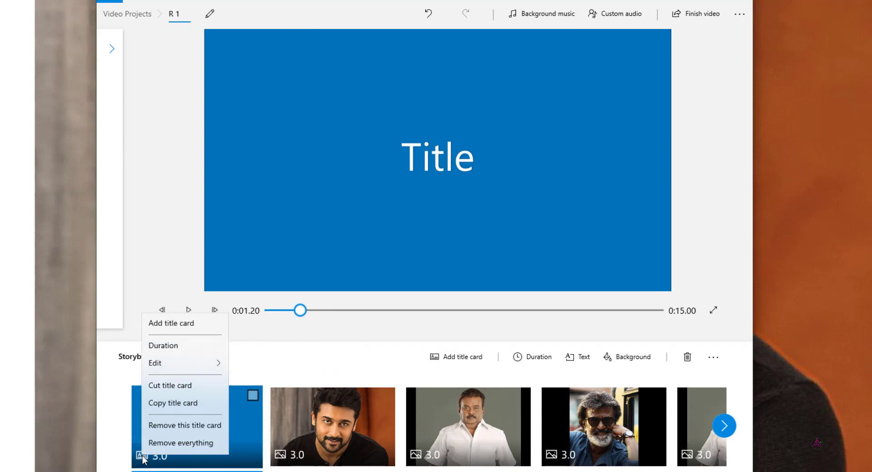
mouse_move(168, 361)
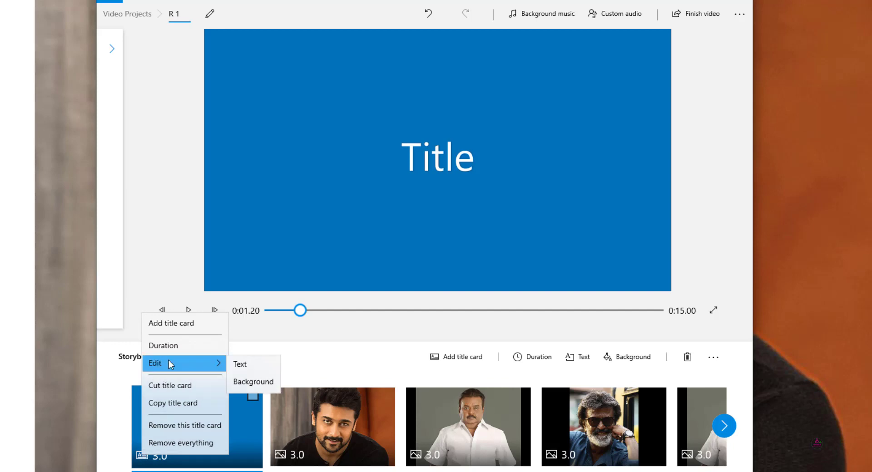
click(239, 365)
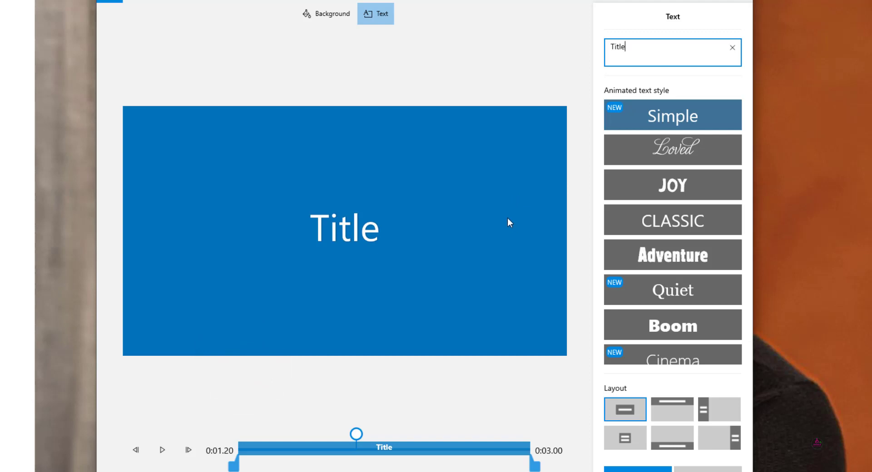
click(673, 193)
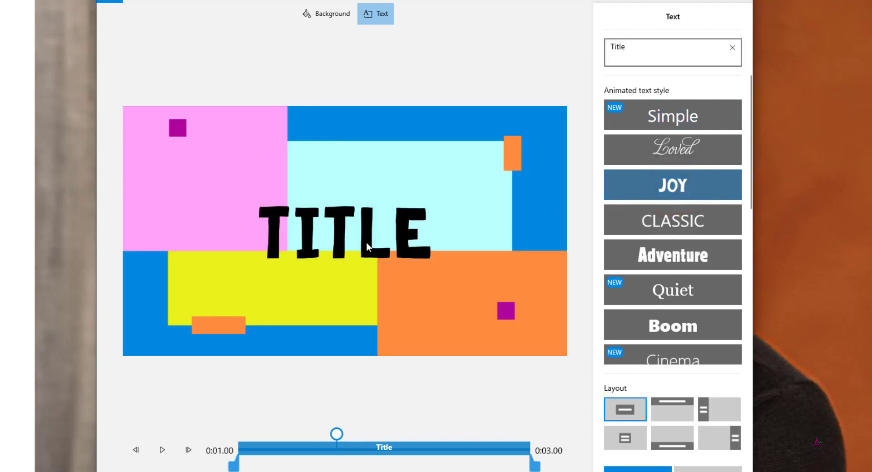
double_click(642, 48)
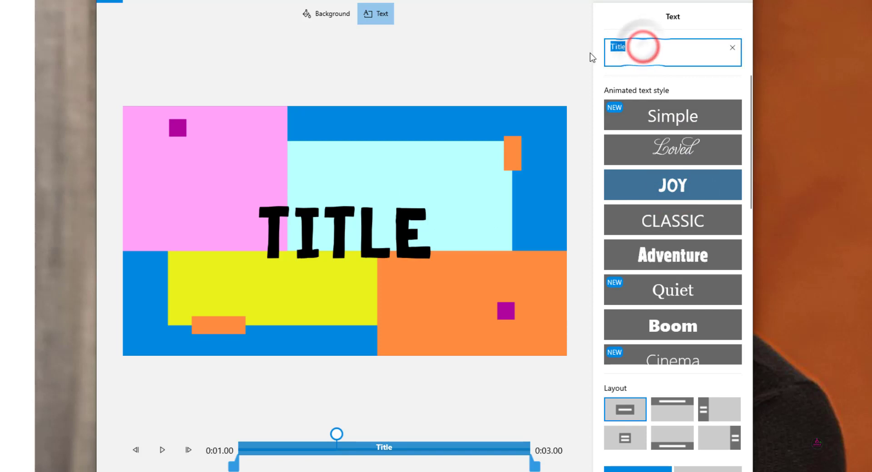
text(R)
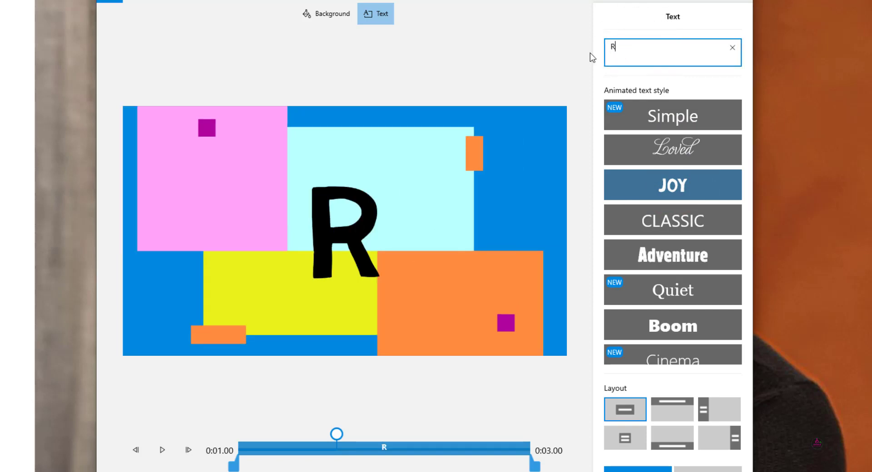
text(AMJI)
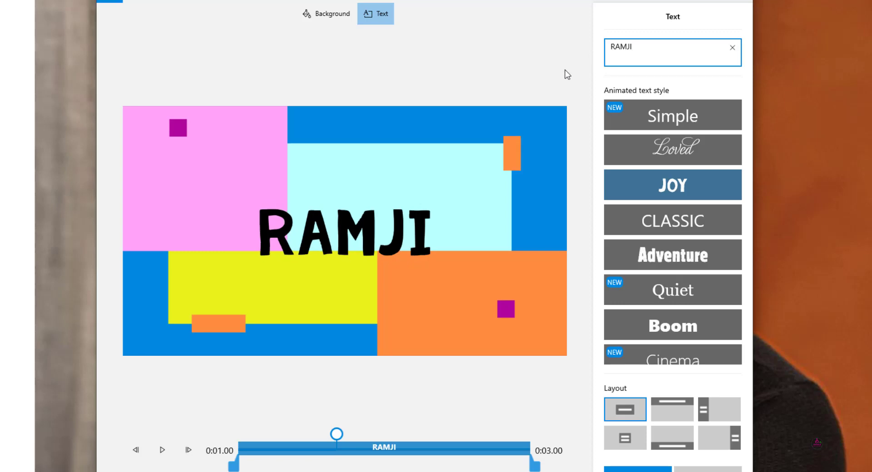
Step: Set the title card's background colour to Seafoam
click(334, 18)
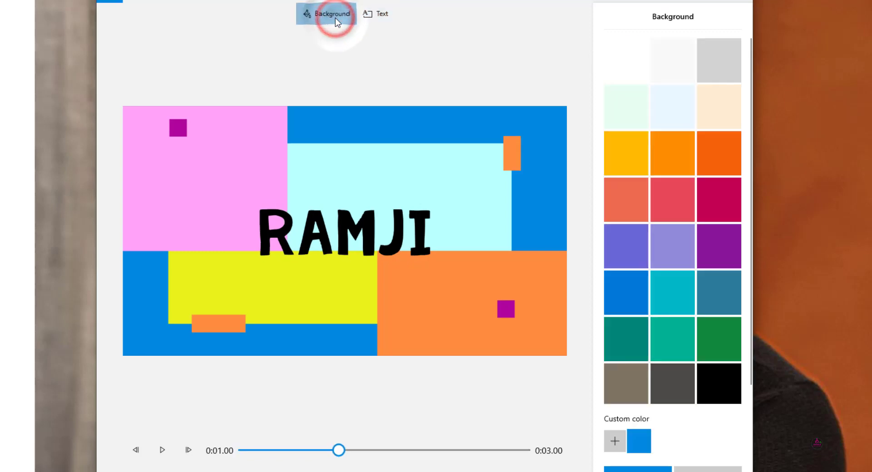
click(664, 296)
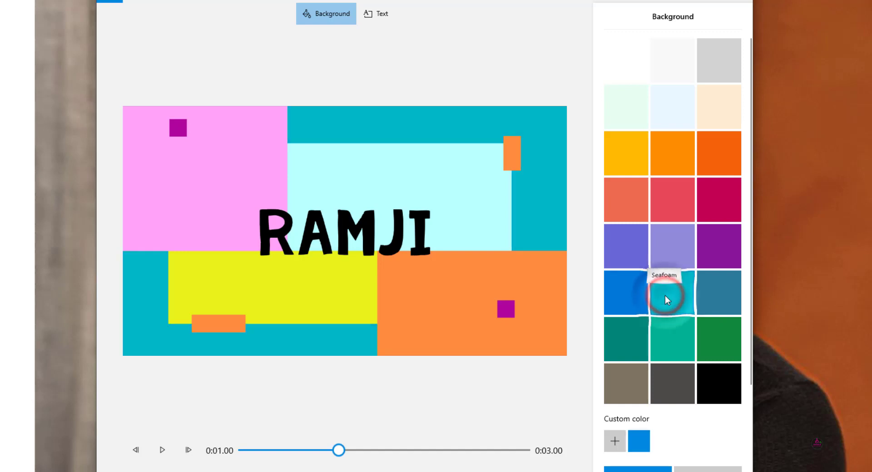